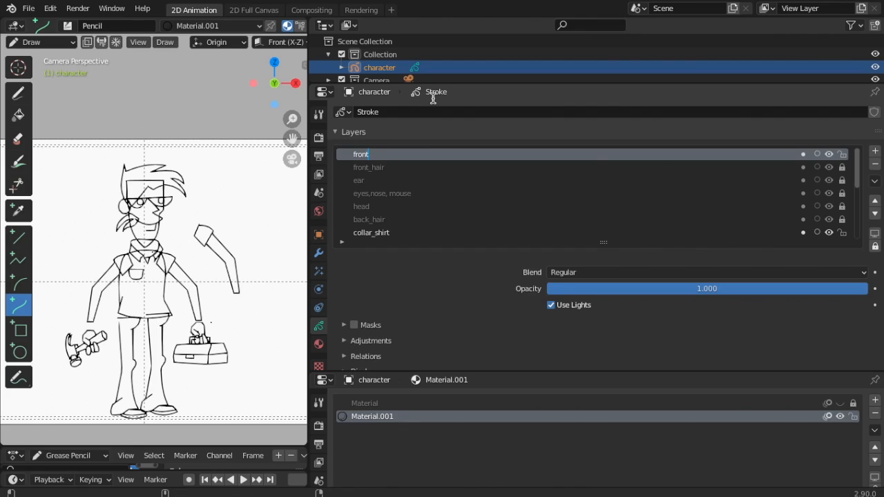
Name the new layer front_hair_fill and move front_hair above it
{"action": "type", "text": "_hair"}
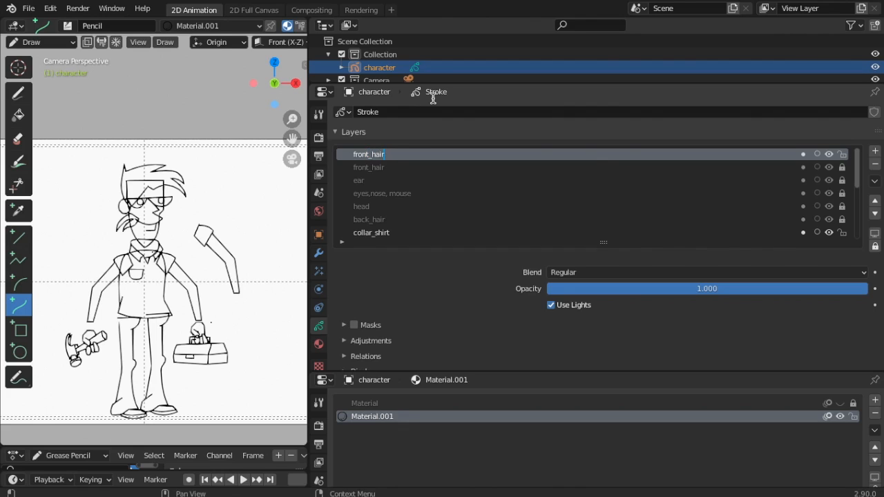
{"action": "type", "text": "_fill"}
{"action": "key", "text": "Return"}
{"action": "left_click", "coordinate": [391, 167]}
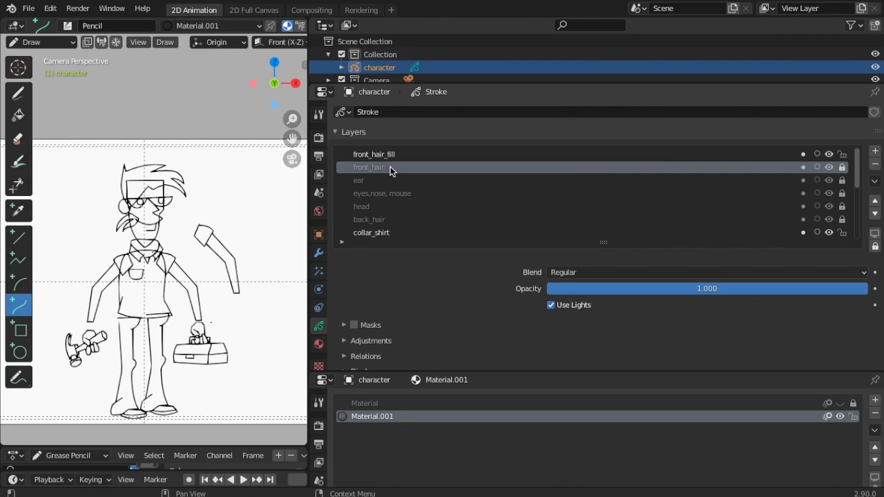
{"action": "left_click", "coordinate": [876, 200]}
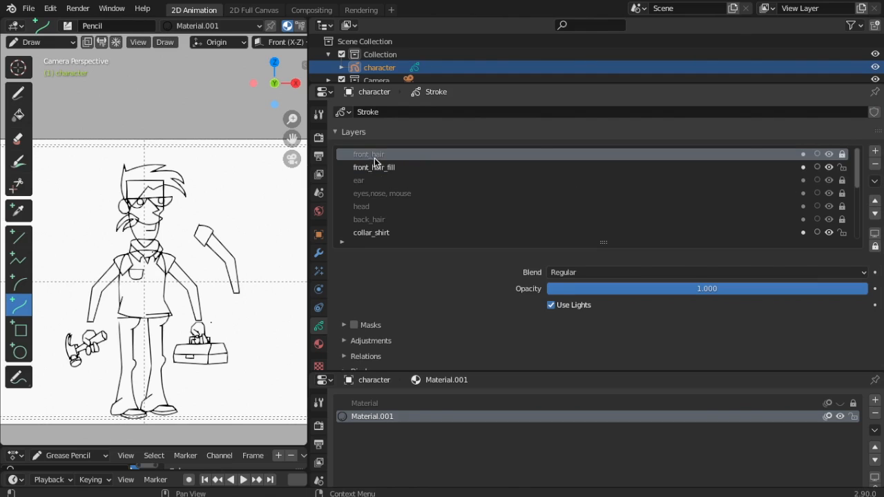
Add an ear_fill layer and move the ear layer above it
{"action": "left_click", "coordinate": [367, 182]}
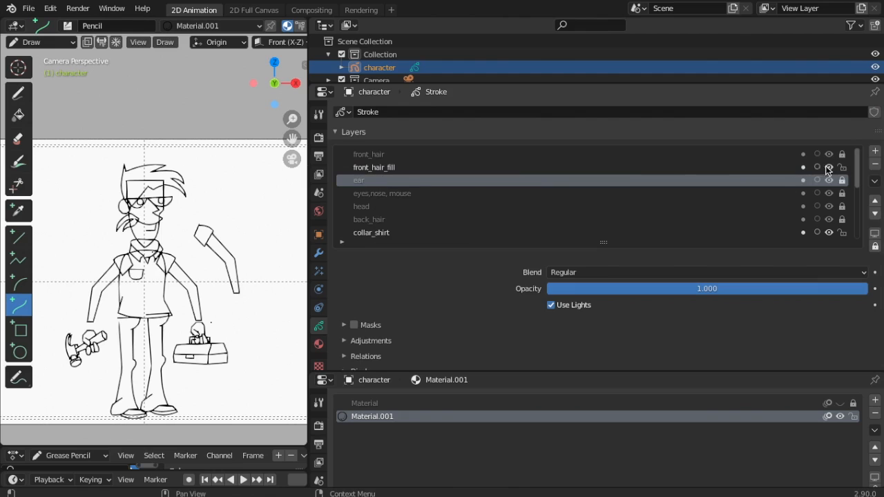
{"action": "left_click", "coordinate": [875, 151]}
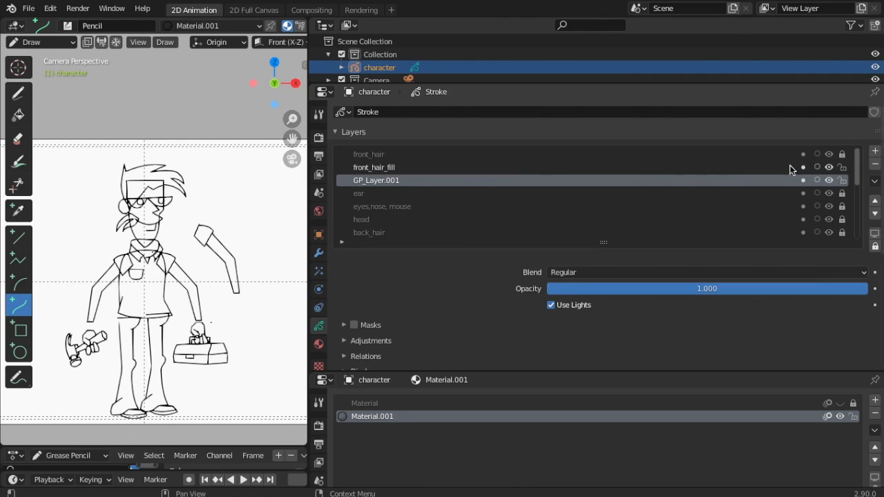
{"action": "double_click", "coordinate": [390, 191]}
{"action": "left_click", "coordinate": [393, 182]}
{"action": "double_click", "coordinate": [390, 183]}
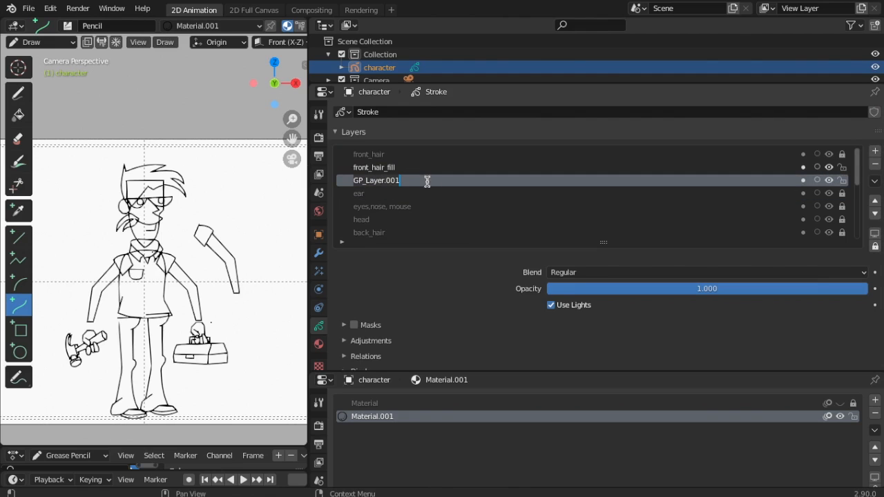
{"action": "key", "text": "BackSpace"}
{"action": "type", "text": "ear_"}
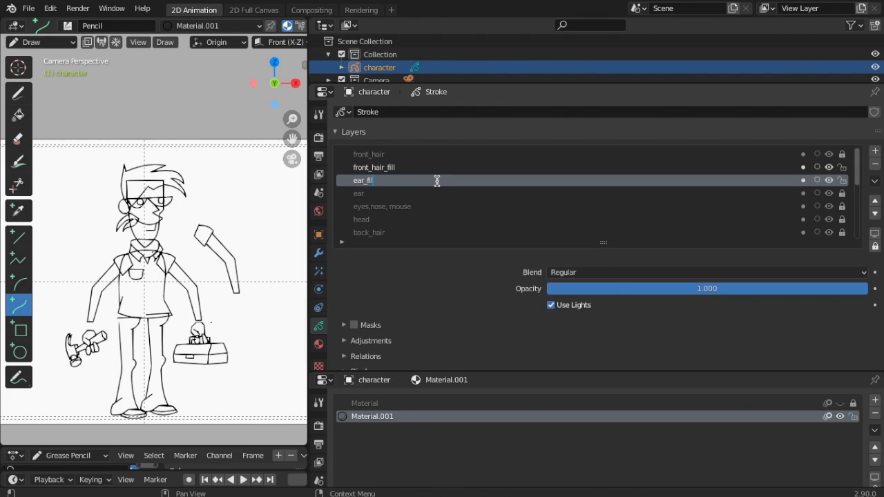
{"action": "type", "text": " fill"}
{"action": "left_click", "coordinate": [355, 196]}
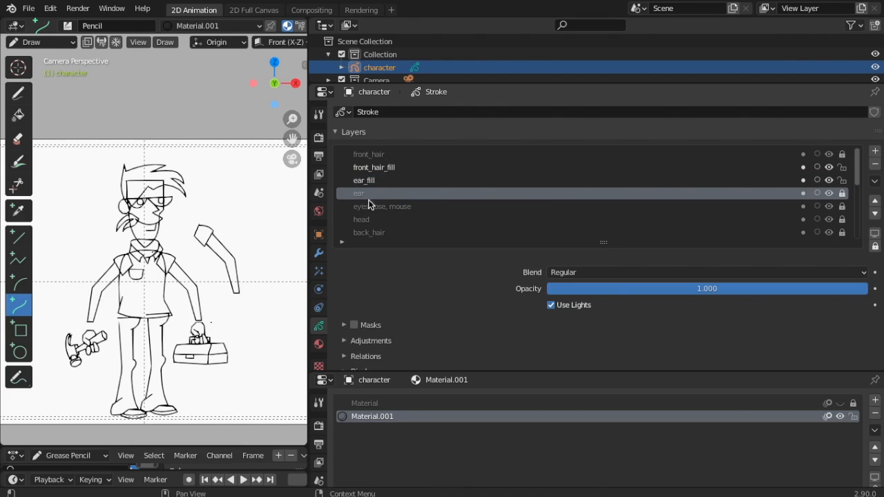
{"action": "left_click", "coordinate": [876, 202]}
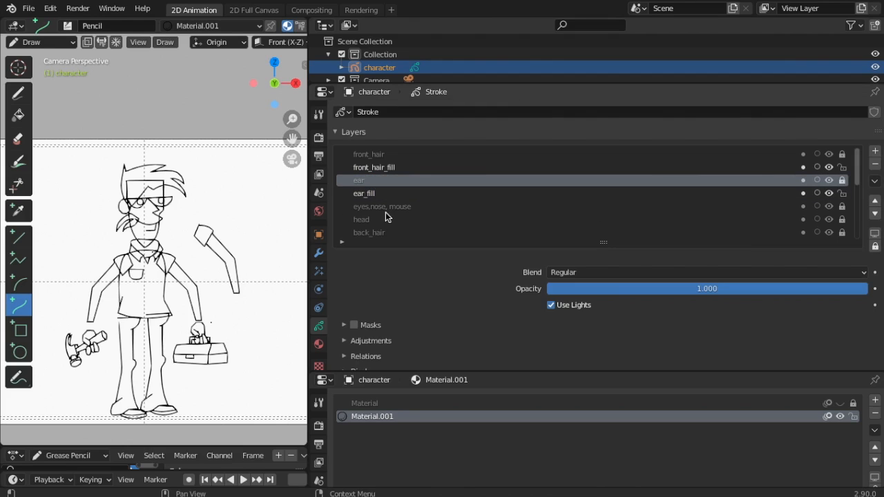
Add a layer above head named 'eyes,nose, mouse_fill'
{"action": "left_click", "coordinate": [383, 210]}
{"action": "left_click", "coordinate": [364, 221]}
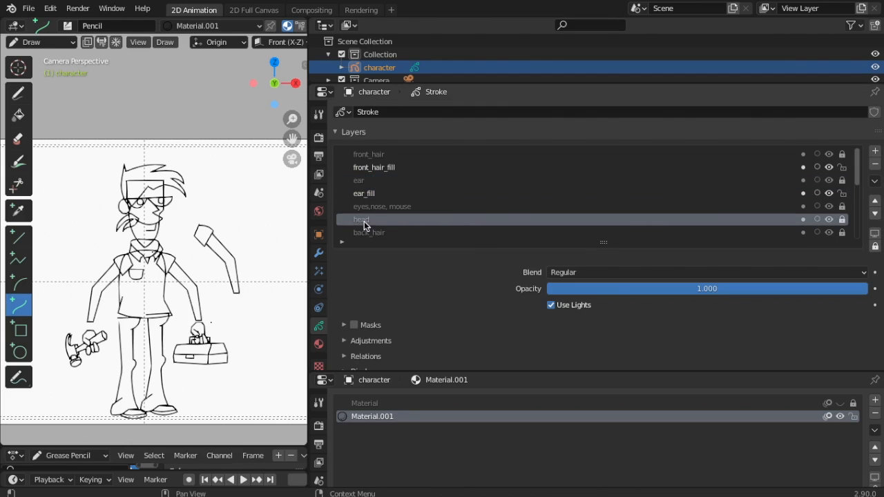
{"action": "left_click", "coordinate": [876, 150]}
{"action": "double_click", "coordinate": [419, 223]}
{"action": "type", "text": "eyes,nose, mouse_fill"}
{"action": "key", "text": "Return"}
{"action": "scroll", "coordinate": [468, 217], "scroll_direction": "down", "scroll_amount": 1}
{"action": "scroll", "coordinate": [468, 217], "scroll_direction": "up", "scroll_amount": 1}
{"action": "scroll", "coordinate": [467, 220], "scroll_direction": "down", "scroll_amount": 4}
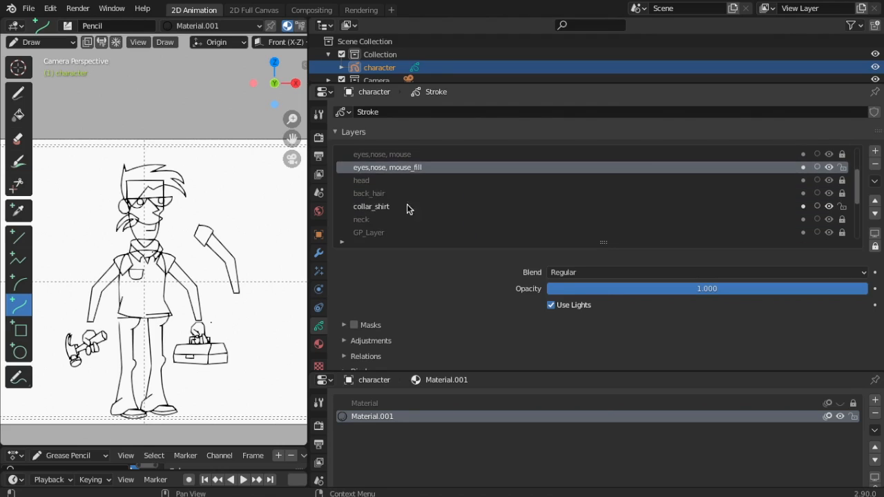
Add a head_fill layer above the back_hair layer
{"action": "left_click", "coordinate": [365, 196]}
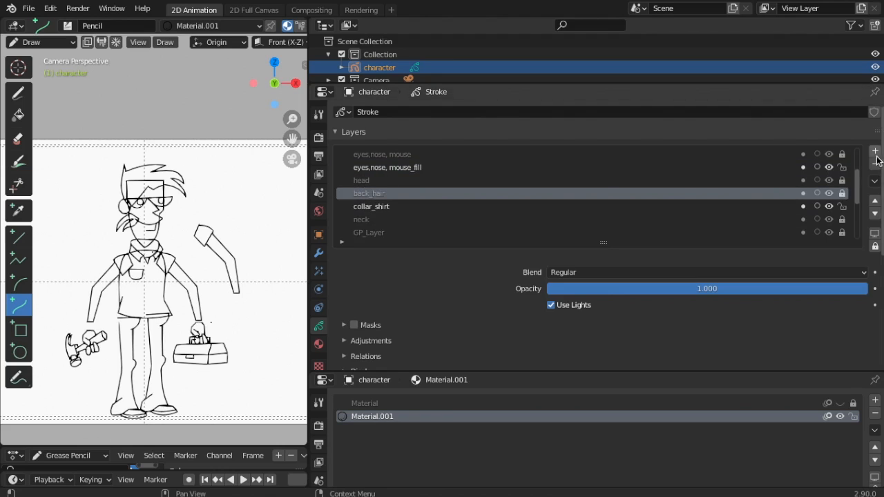
{"action": "left_click", "coordinate": [875, 151]}
{"action": "double_click", "coordinate": [375, 196]}
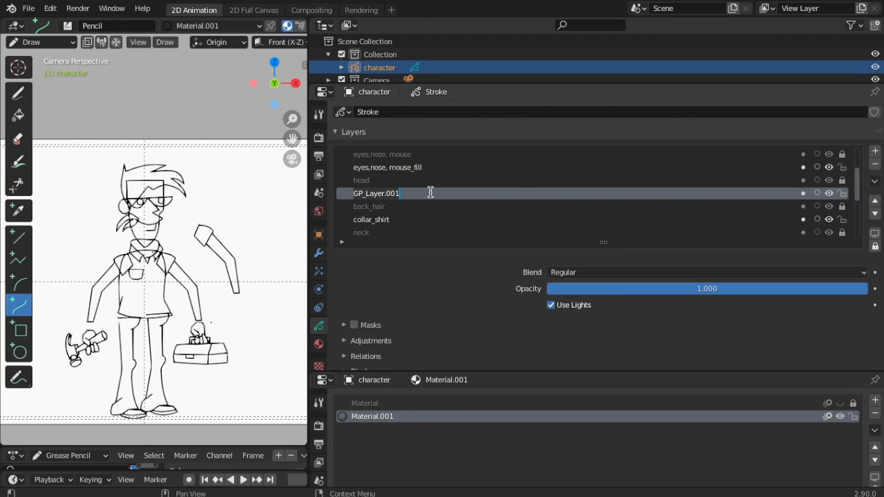
{"action": "type", "text": "hea"}
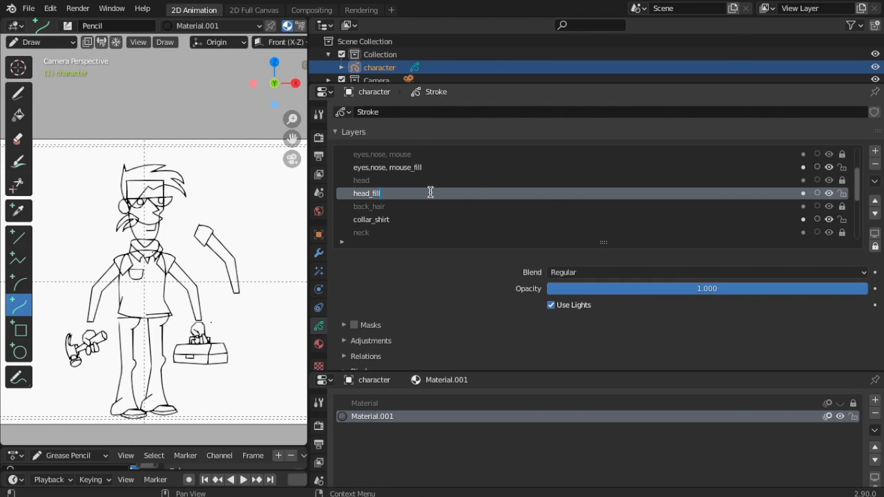
{"action": "type", "text": "d_fill"}
{"action": "key", "text": "Return"}
Add a back_hair_fill layer above the collar_shirt layer
{"action": "left_click", "coordinate": [385, 221]}
{"action": "left_click", "coordinate": [875, 151]}
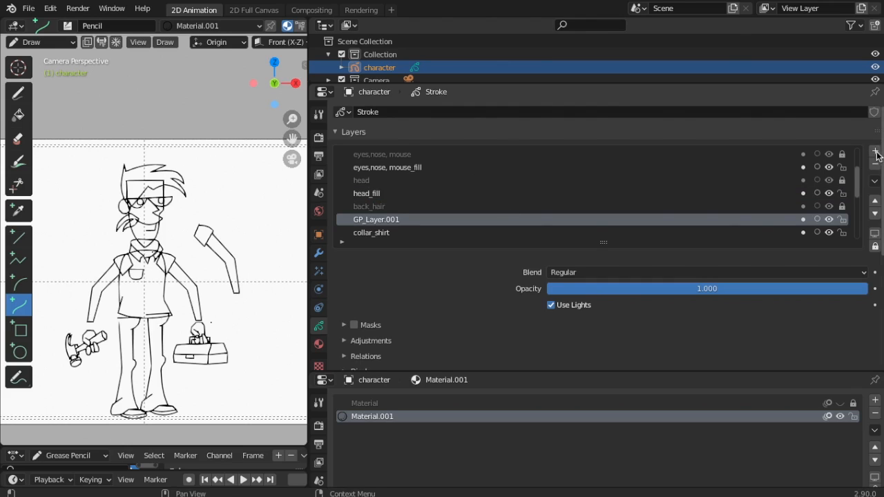
{"action": "double_click", "coordinate": [384, 219]}
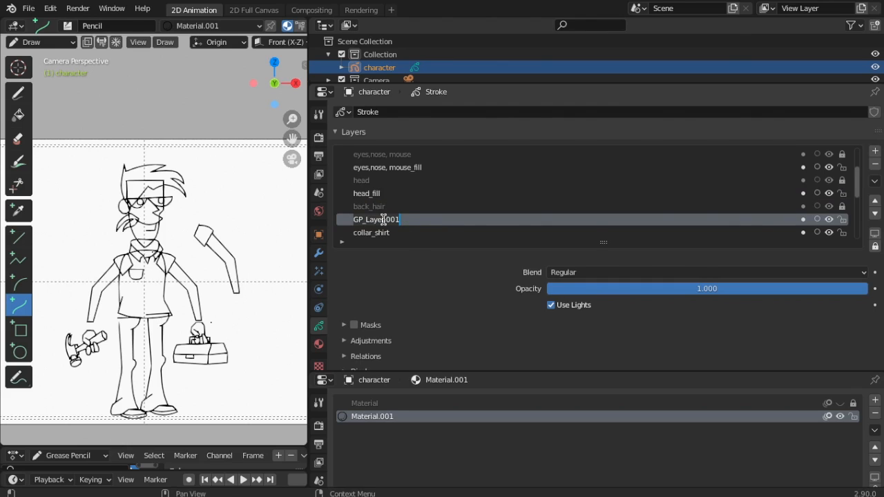
{"action": "key", "text": "BackSpace"}
{"action": "type", "text": "back_hair_fill"}
{"action": "scroll", "coordinate": [420, 221], "scroll_direction": "up", "scroll_amount": 2}
{"action": "scroll", "coordinate": [420, 222], "scroll_direction": "down", "scroll_amount": 2}
{"action": "scroll", "coordinate": [421, 223], "scroll_direction": "up", "scroll_amount": 1}
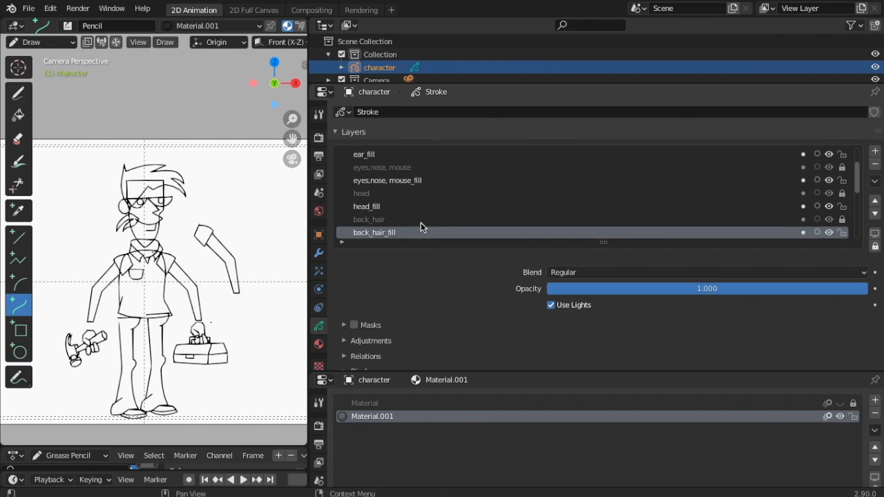
{"action": "scroll", "coordinate": [420, 226], "scroll_direction": "down", "scroll_amount": 1}
{"action": "scroll", "coordinate": [421, 226], "scroll_direction": "up", "scroll_amount": 1}
{"action": "scroll", "coordinate": [421, 222], "scroll_direction": "up", "scroll_amount": 1}
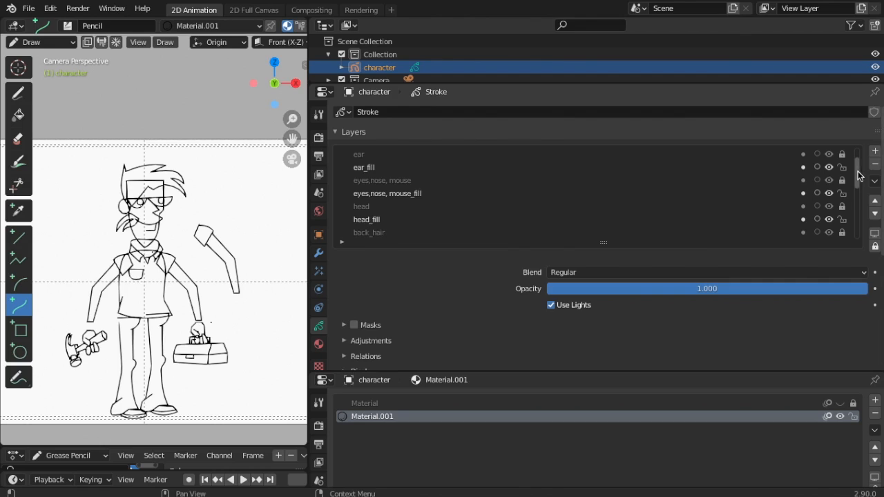
{"action": "left_click_drag", "start_coordinate": [857, 172], "coordinate": [876, 198]}
Add a collar_shirt_fill layer above the neck layer
{"action": "left_click", "coordinate": [365, 180]}
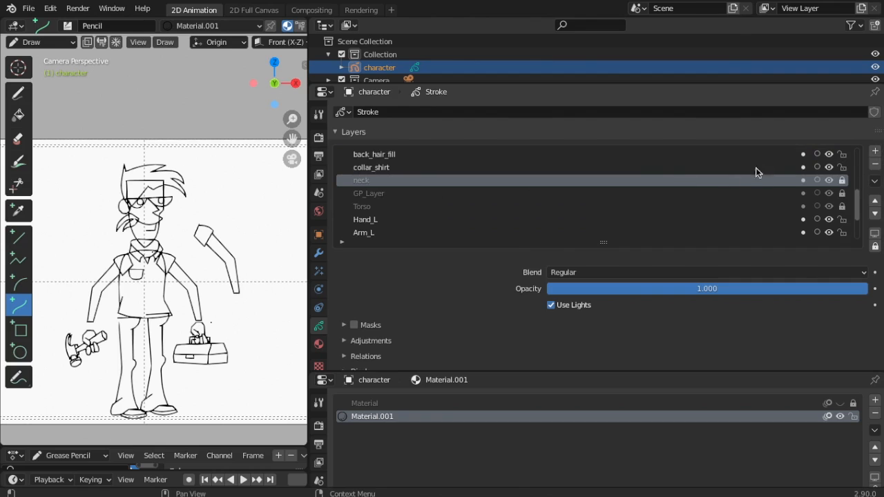
{"action": "left_click", "coordinate": [875, 150]}
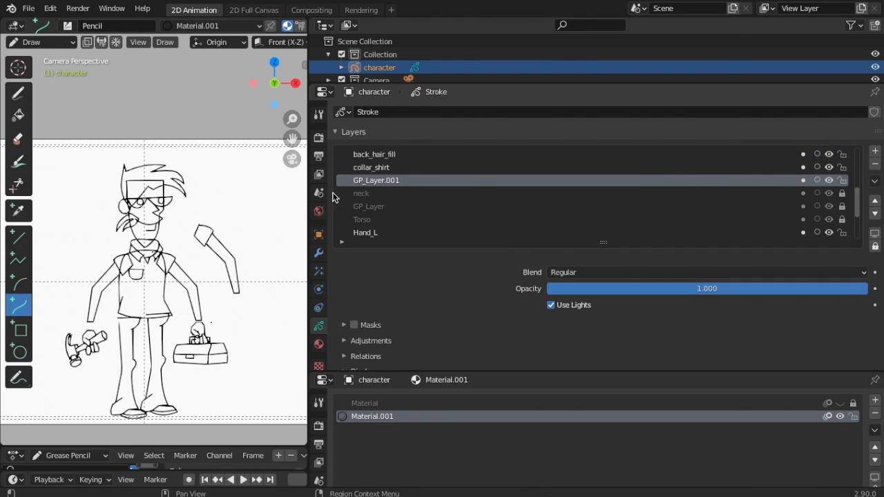
{"action": "double_click", "coordinate": [364, 180]}
{"action": "key", "text": "BackSpace"}
{"action": "type", "text": "collar"}
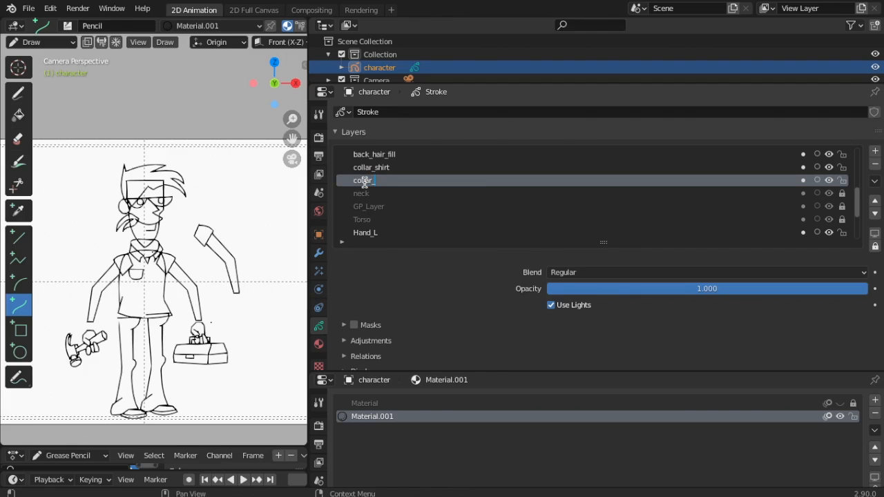
{"action": "type", "text": "_shirt_fill"}
{"action": "key", "text": "Return"}
Add a neck_fill layer above GP_Layer
{"action": "left_click", "coordinate": [377, 211]}
{"action": "left_click", "coordinate": [875, 150]}
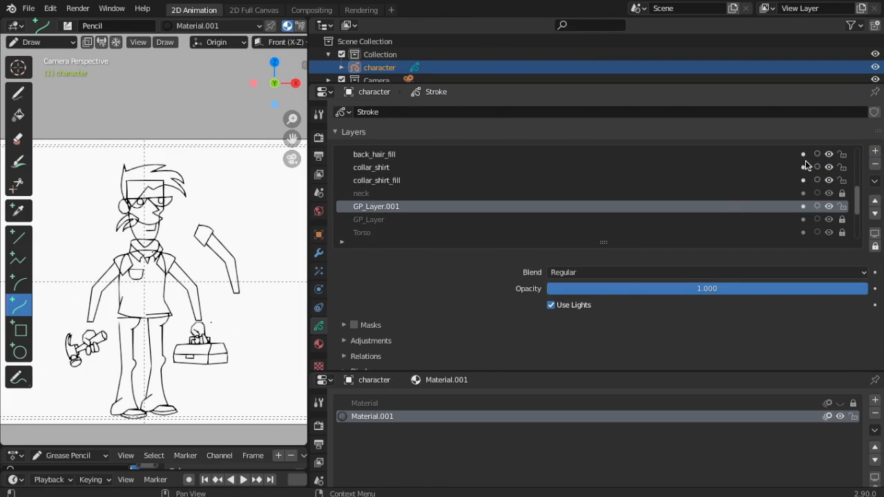
{"action": "double_click", "coordinate": [393, 207]}
{"action": "key", "text": "BackSpace"}
{"action": "type", "text": "neck_fill"}
{"action": "key", "text": "Return"}
{"action": "scroll", "coordinate": [478, 222], "scroll_direction": "down", "scroll_amount": 3}
Add a torso_fill layer above Hand_L
{"action": "left_click", "coordinate": [365, 209]}
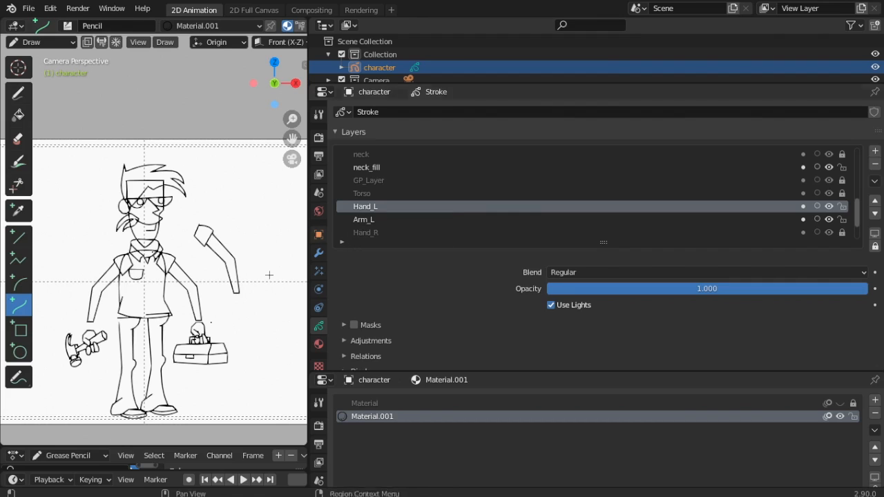
{"action": "left_click", "coordinate": [373, 219]}
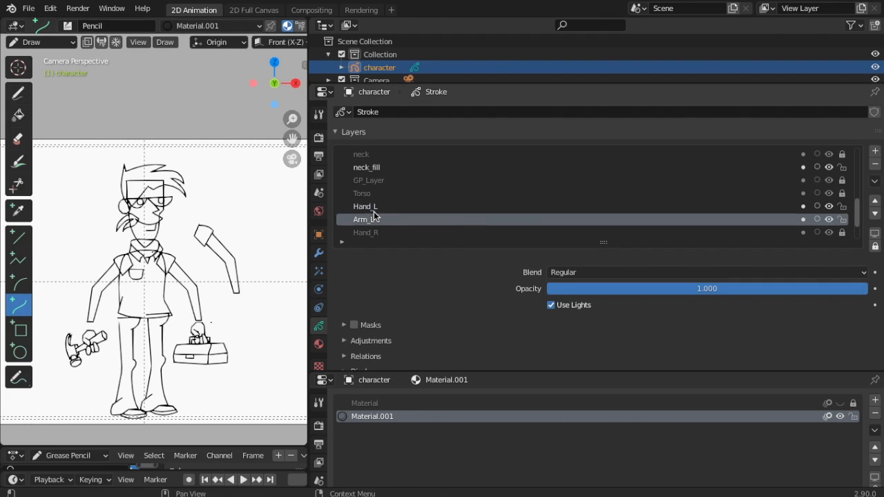
{"action": "left_click", "coordinate": [371, 209]}
{"action": "left_click", "coordinate": [875, 155]}
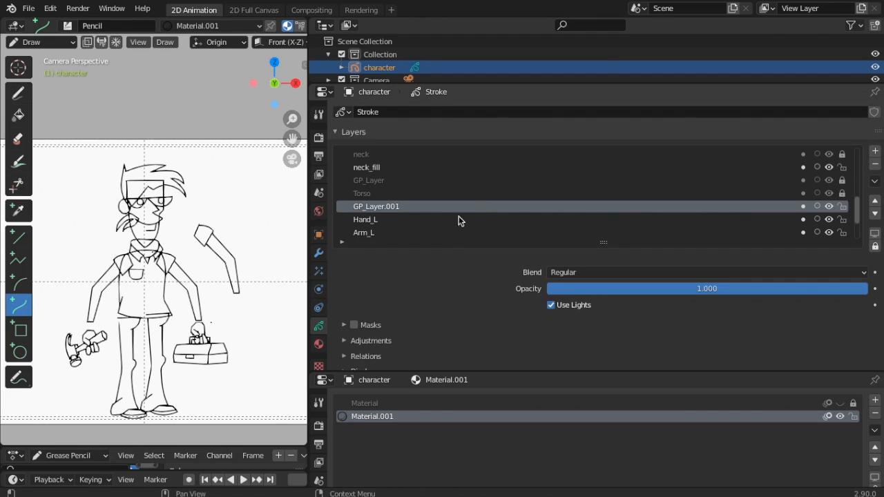
{"action": "double_click", "coordinate": [391, 207]}
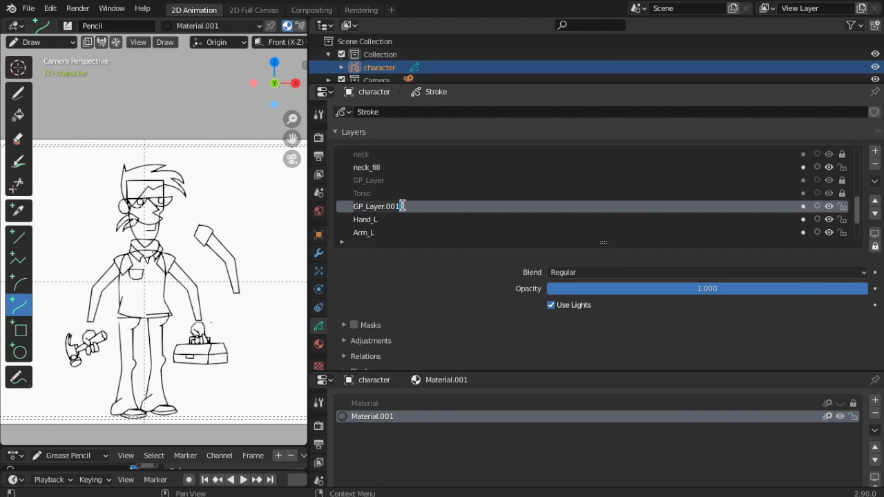
{"action": "type", "text": "torso_fill"}
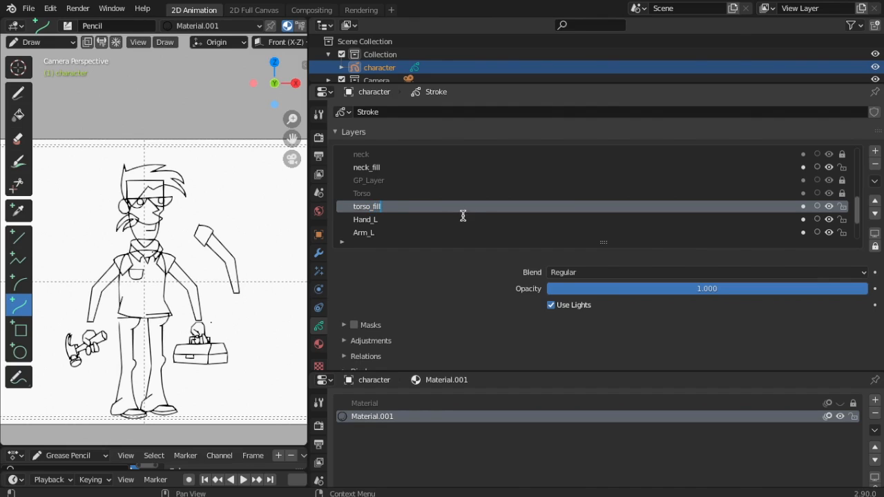
{"action": "key", "text": "Return"}
{"action": "scroll", "coordinate": [389, 223], "scroll_direction": "down", "scroll_amount": 2}
Add a hand_L_fill layer above Arm_L
{"action": "left_click", "coordinate": [366, 206]}
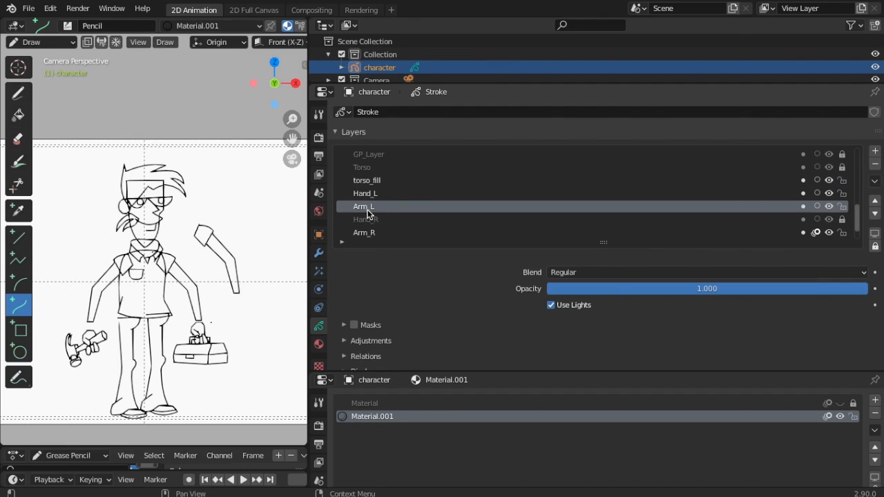
{"action": "left_click", "coordinate": [876, 150]}
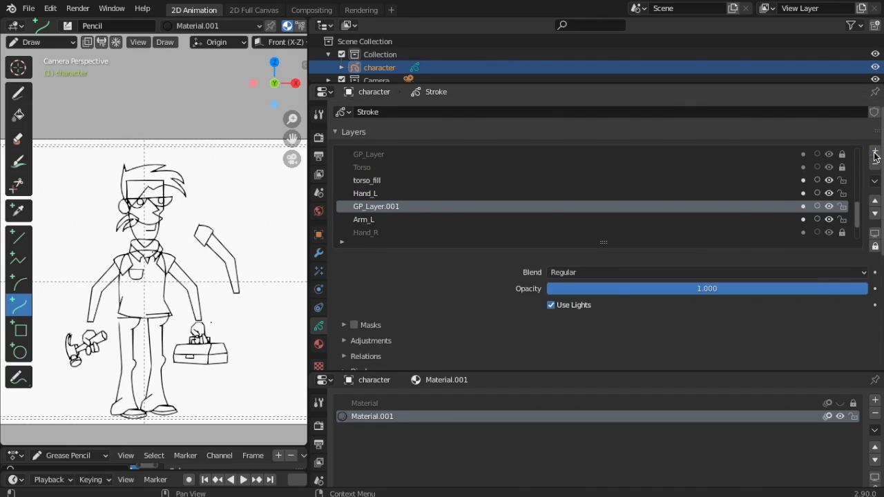
{"action": "double_click", "coordinate": [373, 207]}
{"action": "key", "text": "BackSpace"}
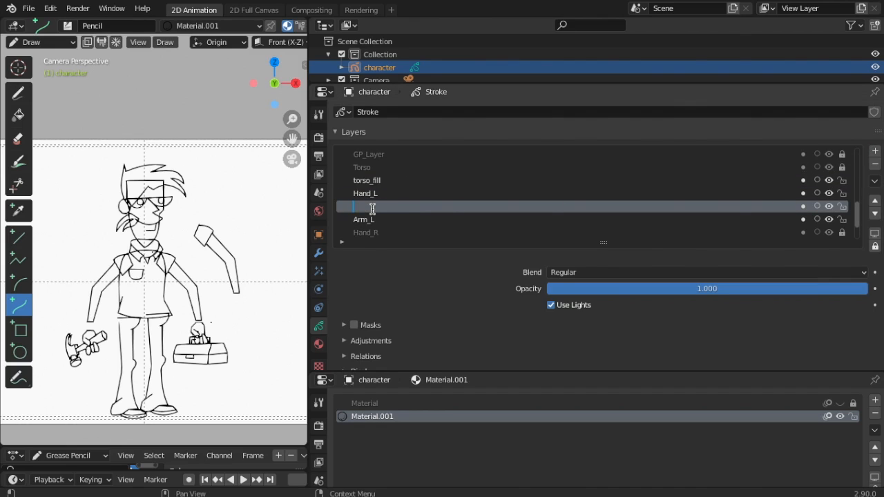
{"action": "type", "text": "han"}
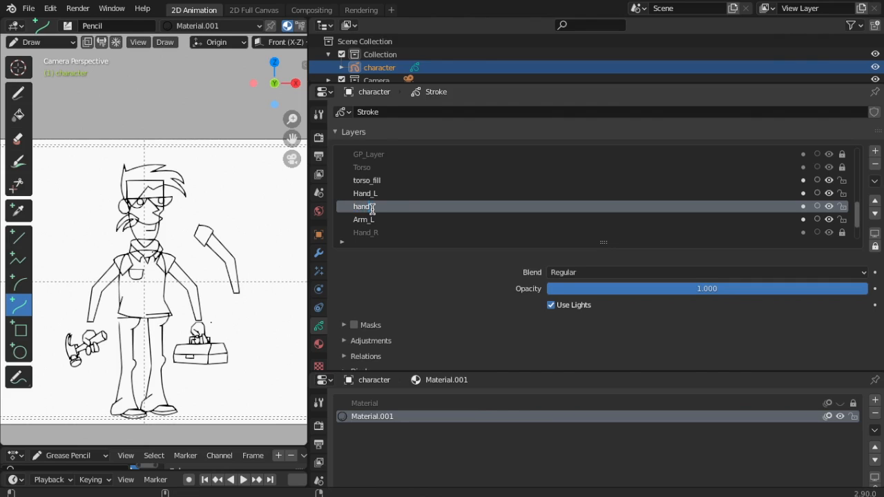
{"action": "type", "text": "d_L_fill"}
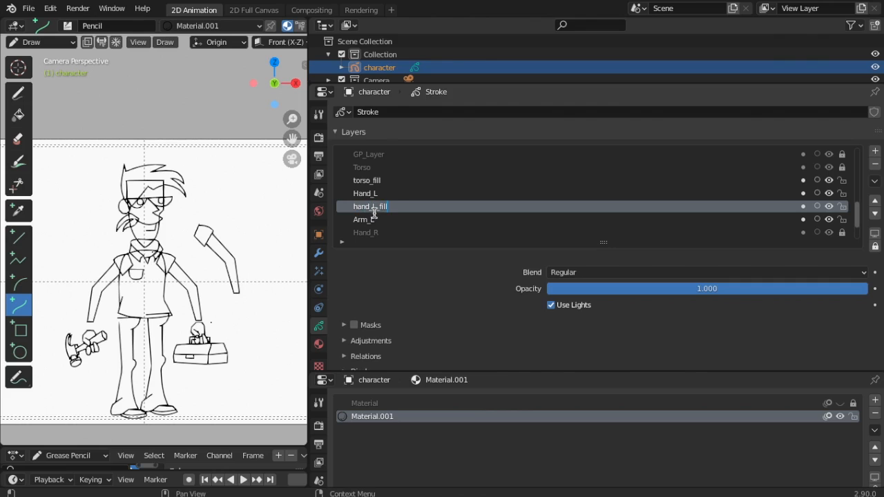
Add a new layer below Arm_L and start naming it arm_L
{"action": "left_click", "coordinate": [370, 232]}
{"action": "left_click", "coordinate": [875, 152]}
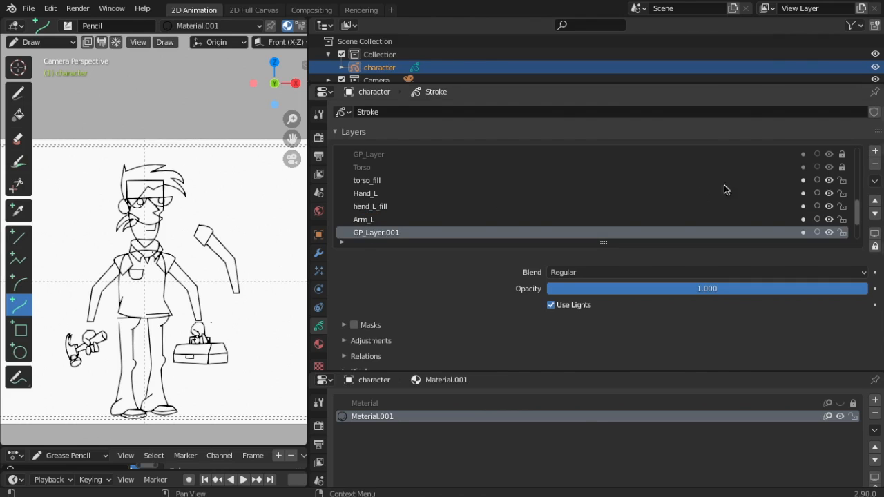
{"action": "double_click", "coordinate": [369, 234]}
{"action": "type", "text": "arm_L_fill"}
Confirm the arm_L_fill name, then add a hand_R fill layer above Arm_R
{"action": "key", "text": "Return"}
{"action": "scroll", "coordinate": [788, 207], "scroll_direction": "down", "scroll_amount": 4}
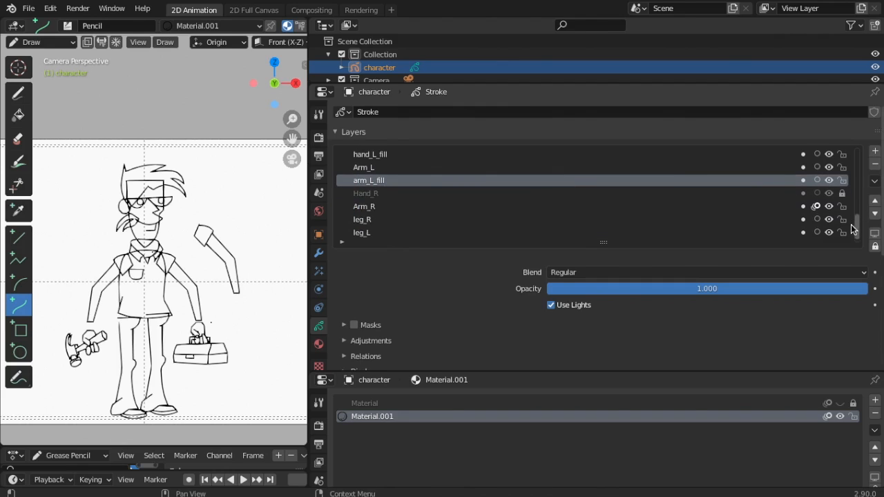
{"action": "left_click", "coordinate": [359, 194]}
{"action": "left_click", "coordinate": [351, 206]}
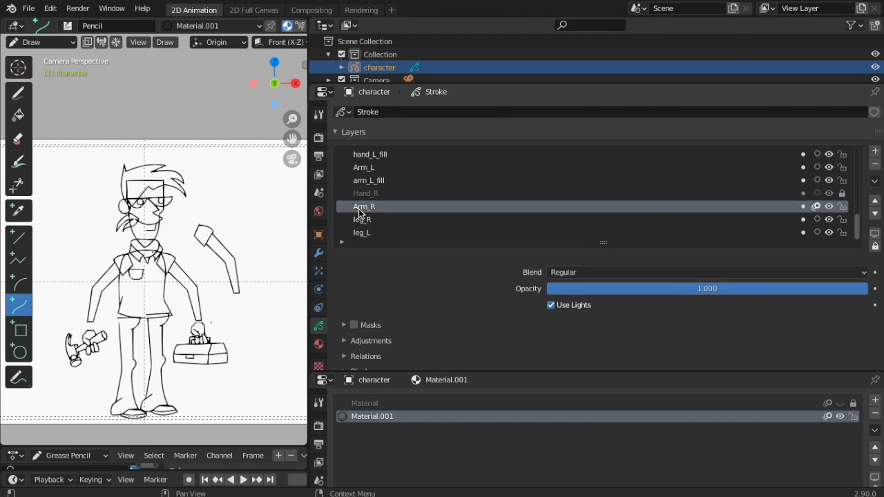
{"action": "left_click", "coordinate": [876, 150]}
{"action": "key", "text": "BackSpace"}
{"action": "type", "text": "hand_R_fill"}
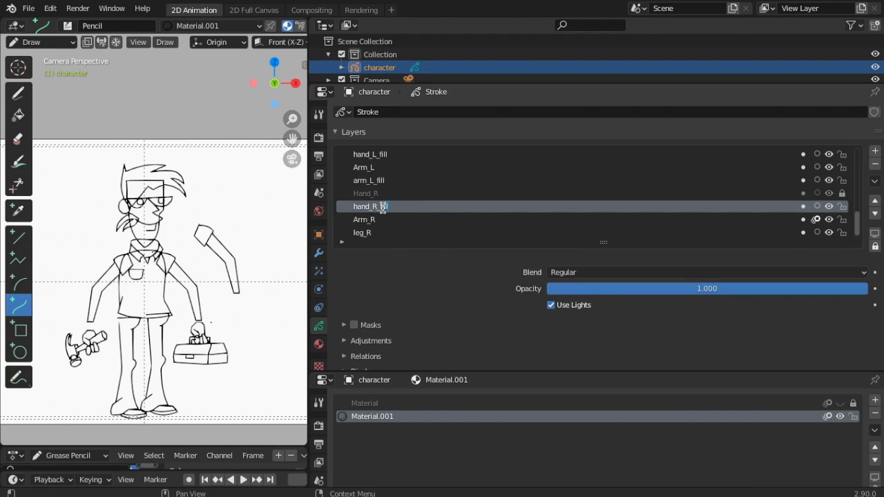
Add an arm_R_fill layer above leg_R
{"action": "left_click", "coordinate": [373, 233]}
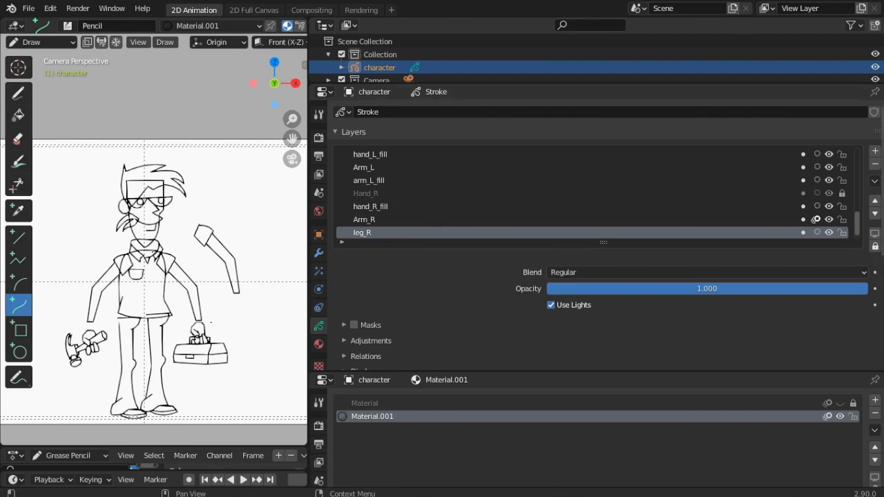
{"action": "left_click", "coordinate": [875, 150]}
{"action": "double_click", "coordinate": [393, 233]}
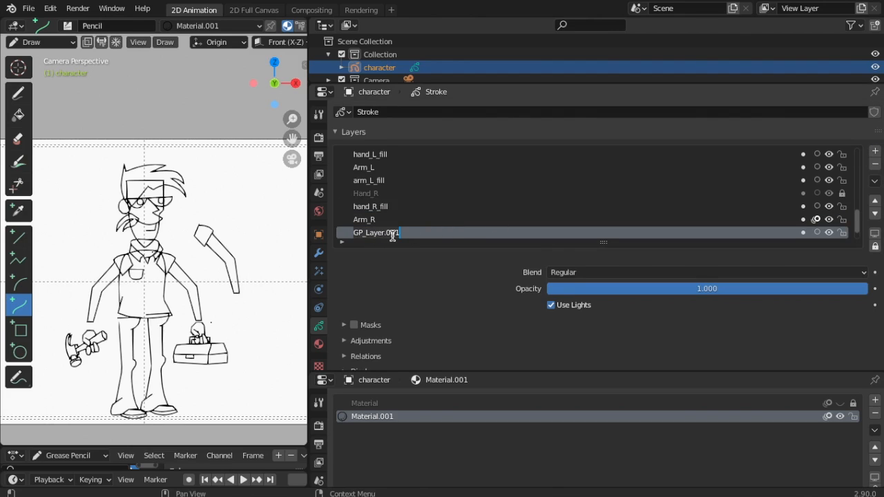
{"action": "key", "text": "BackSpace"}
{"action": "type", "text": "arm_R"}
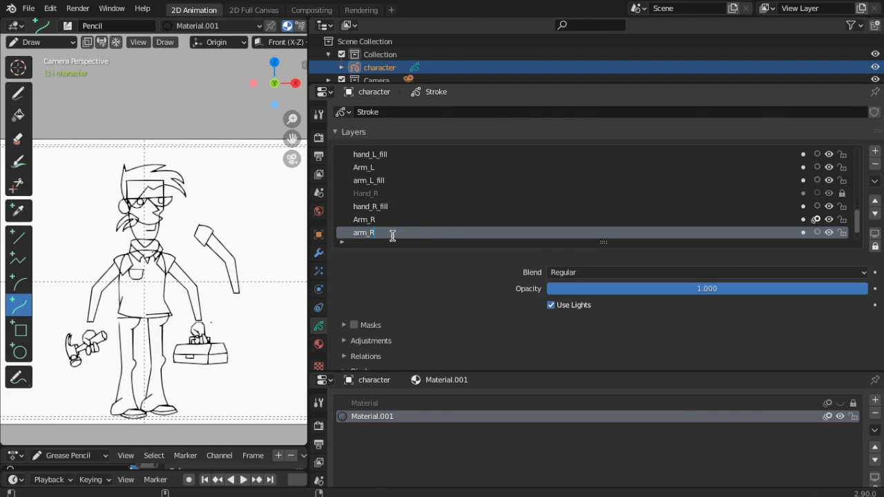
{"action": "type", "text": "_fill"}
{"action": "key", "text": "Return"}
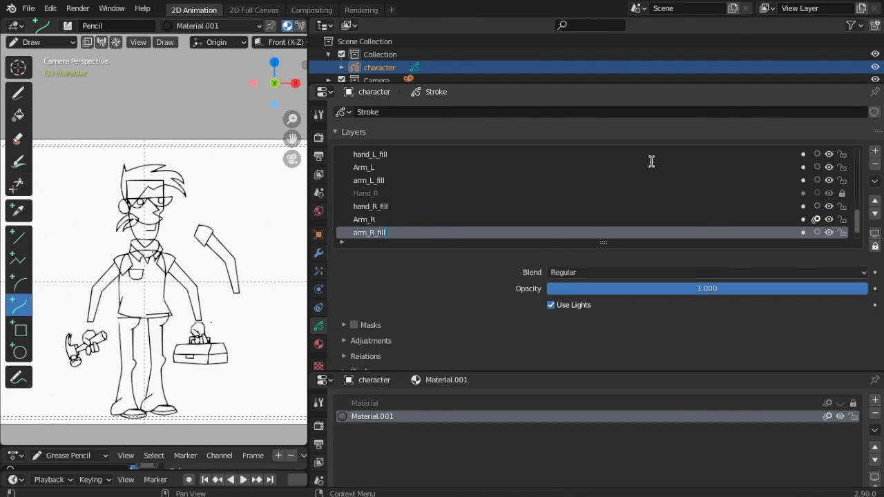
{"action": "scroll", "coordinate": [865, 232], "scroll_direction": "down", "scroll_amount": 2}
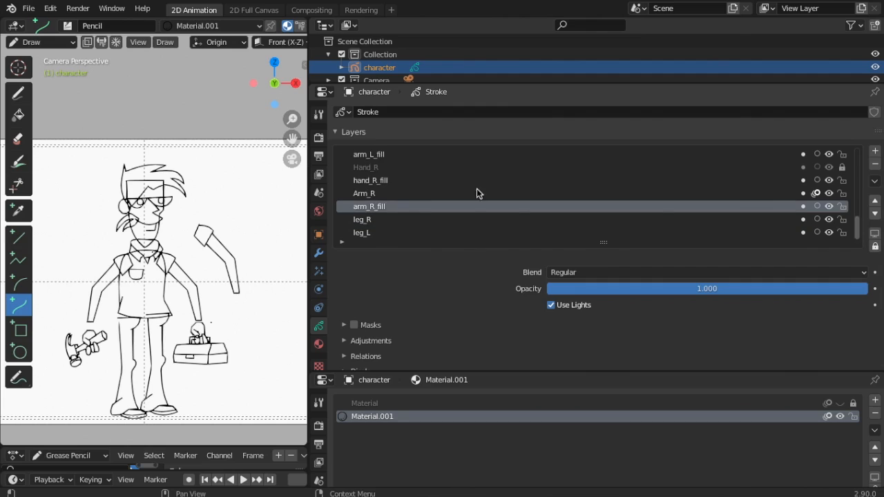
Add a Leg_R fill layer above leg_L
{"action": "left_click", "coordinate": [381, 232]}
{"action": "left_click", "coordinate": [371, 221]}
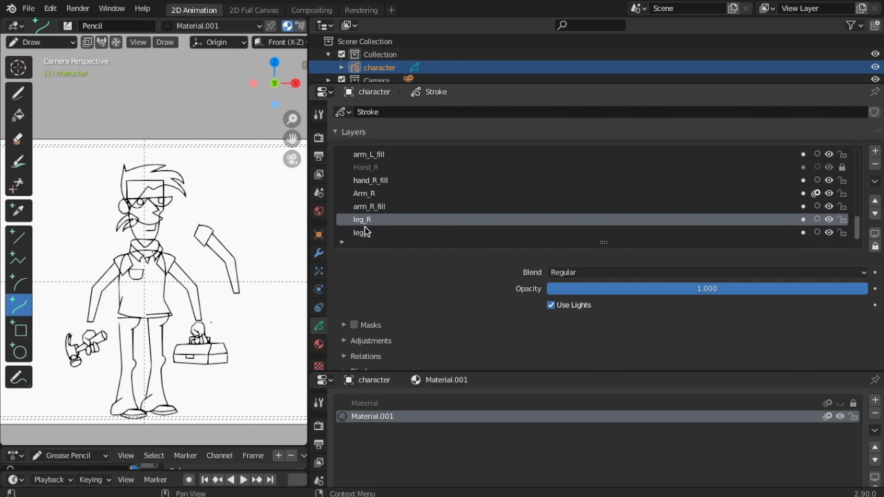
{"action": "left_click", "coordinate": [365, 235]}
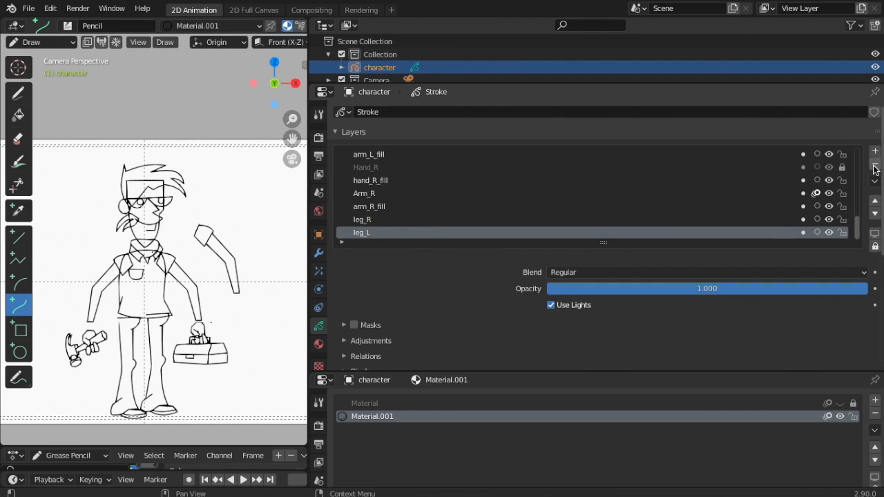
{"action": "left_click", "coordinate": [875, 151]}
{"action": "double_click", "coordinate": [388, 233]}
{"action": "key", "text": "BackSpace"}
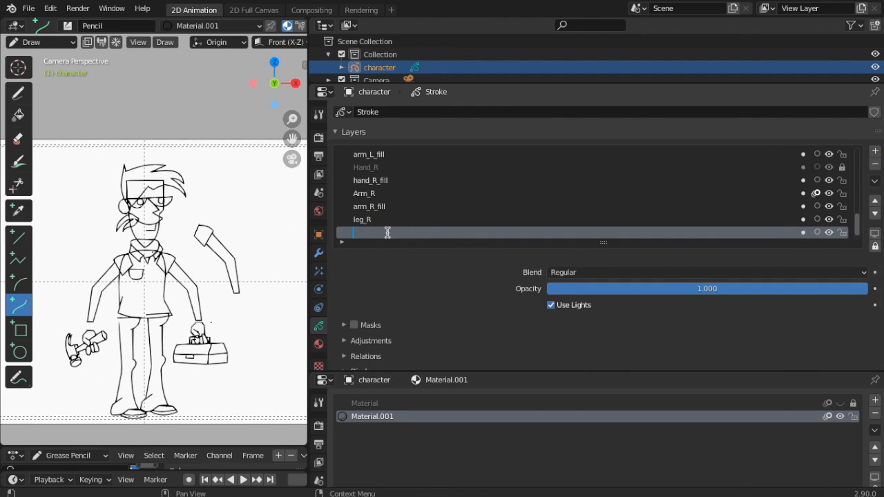
{"action": "type", "text": "Leg_R_fill"}
{"action": "scroll", "coordinate": [842, 221], "scroll_direction": "down", "scroll_amount": 1}
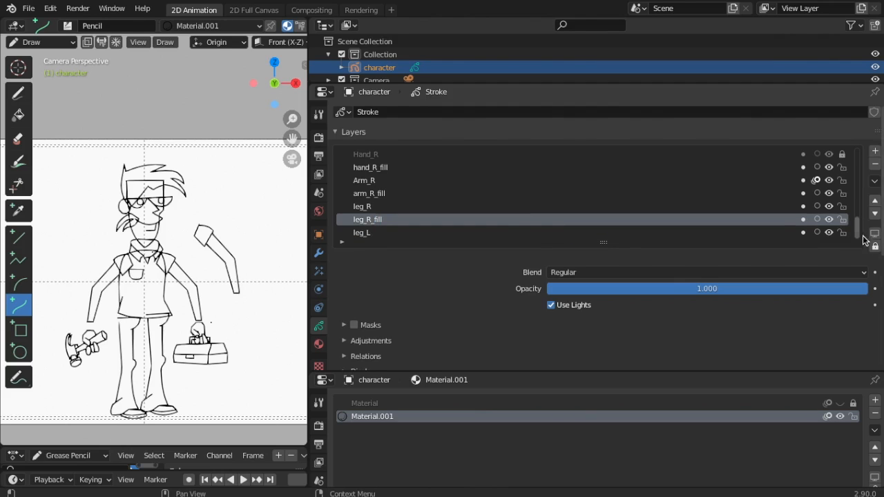
Add a leg_L_fill layer and move it below leg_L
{"action": "left_click", "coordinate": [358, 234]}
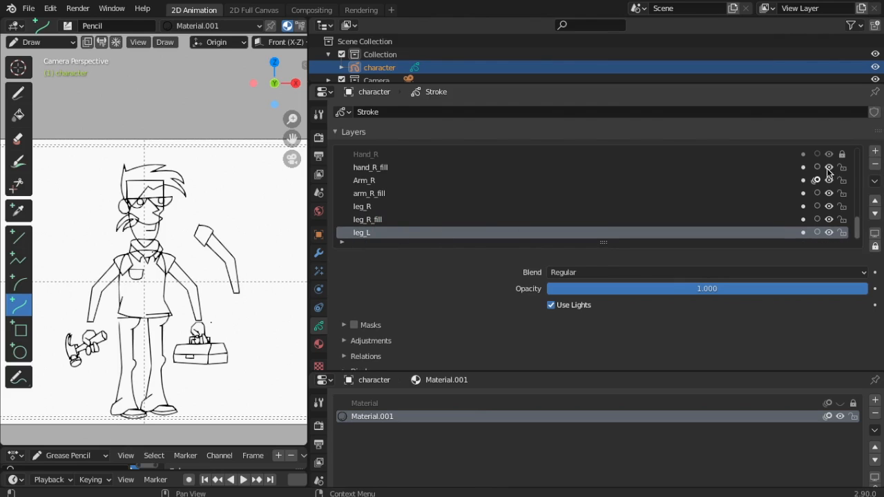
{"action": "left_click", "coordinate": [876, 152]}
{"action": "scroll", "coordinate": [444, 225], "scroll_direction": "up", "scroll_amount": 2}
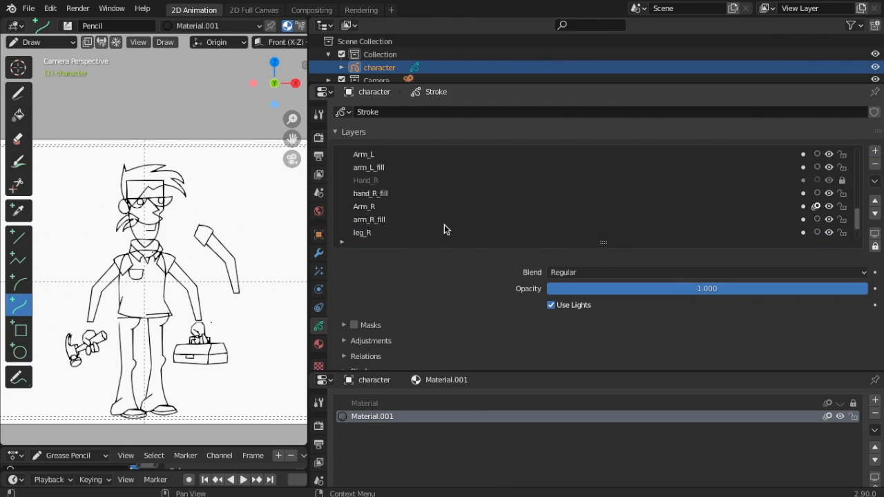
{"action": "scroll", "coordinate": [445, 224], "scroll_direction": "down", "scroll_amount": 3}
{"action": "left_click", "coordinate": [875, 214]}
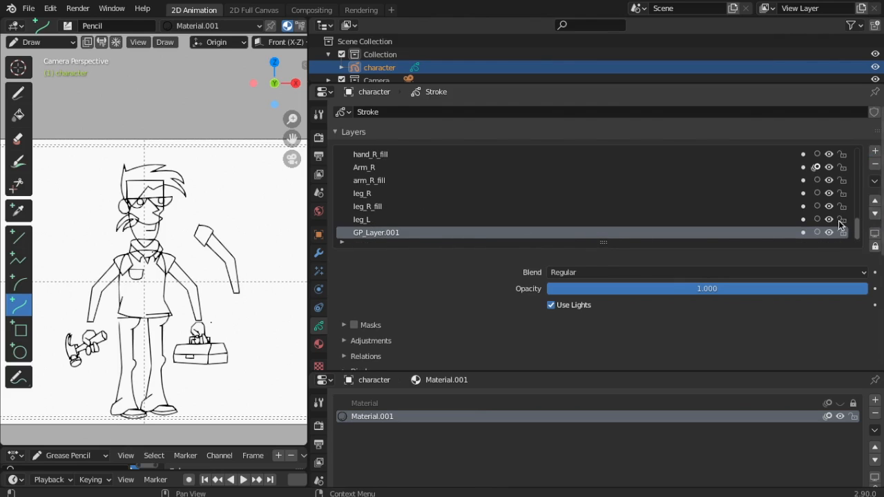
{"action": "double_click", "coordinate": [377, 233]}
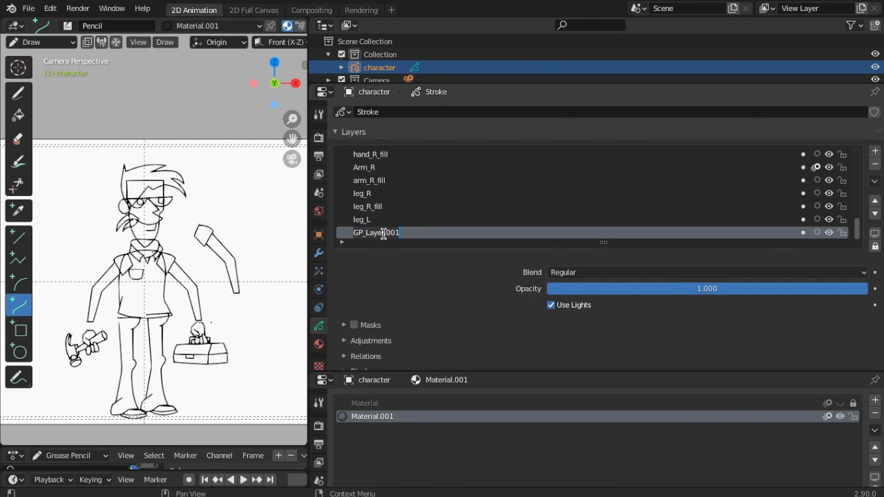
{"action": "key", "text": "BackSpace"}
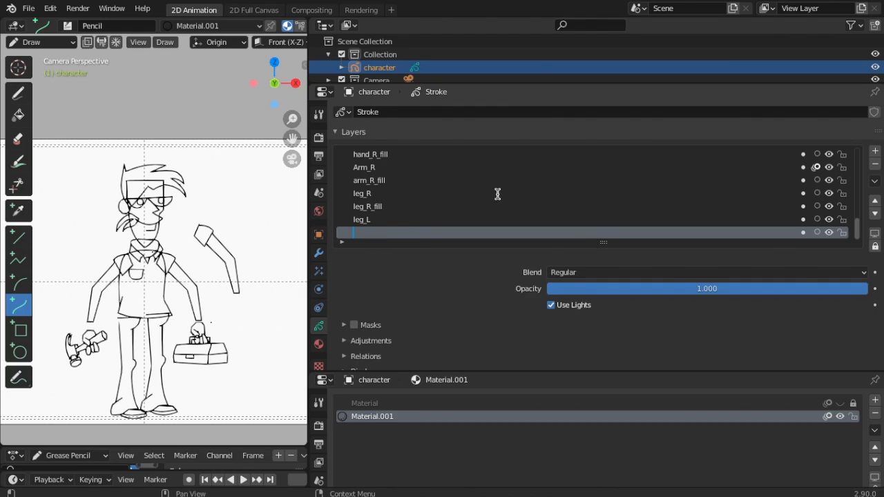
{"action": "type", "text": "leg_L_fill"}
{"action": "key", "text": "Return"}
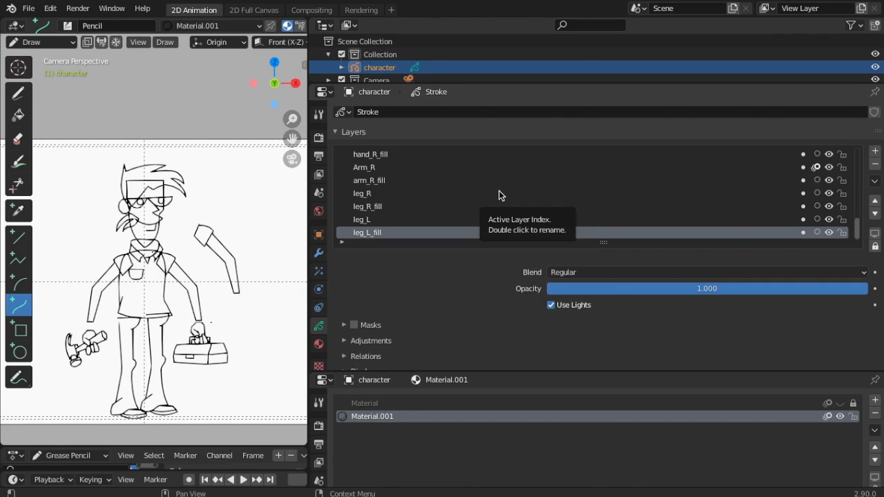
{"action": "scroll", "coordinate": [500, 195], "scroll_direction": "up", "scroll_amount": 2}
Rename the GP_Layer layer to pelvis
{"action": "scroll", "coordinate": [499, 196], "scroll_direction": "down", "scroll_amount": 1}
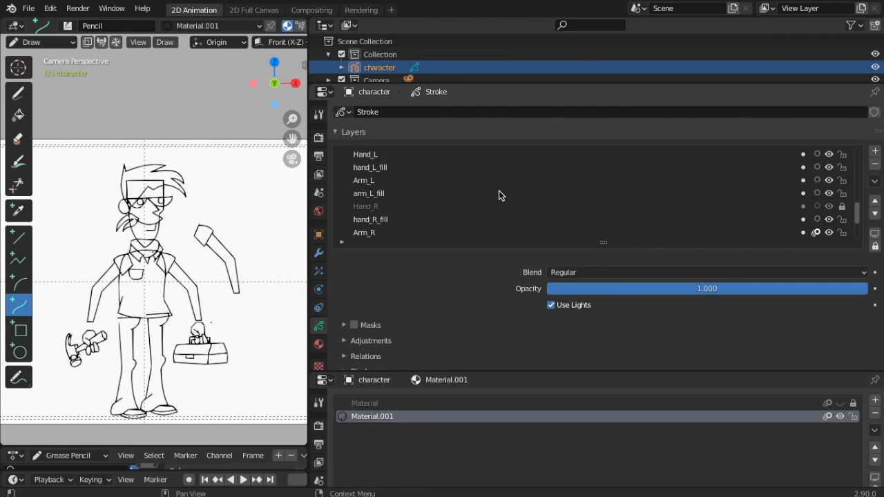
{"action": "scroll", "coordinate": [499, 195], "scroll_direction": "up", "scroll_amount": 12}
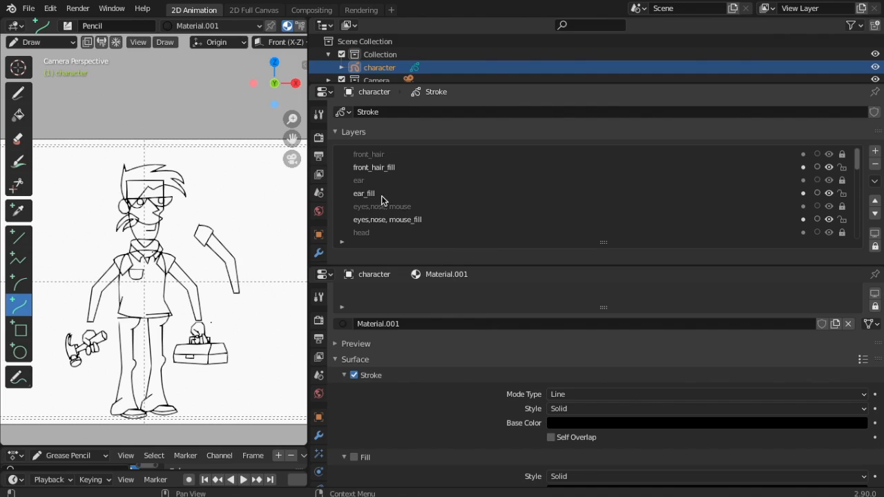
{"action": "scroll", "coordinate": [385, 197], "scroll_direction": "down", "scroll_amount": 4}
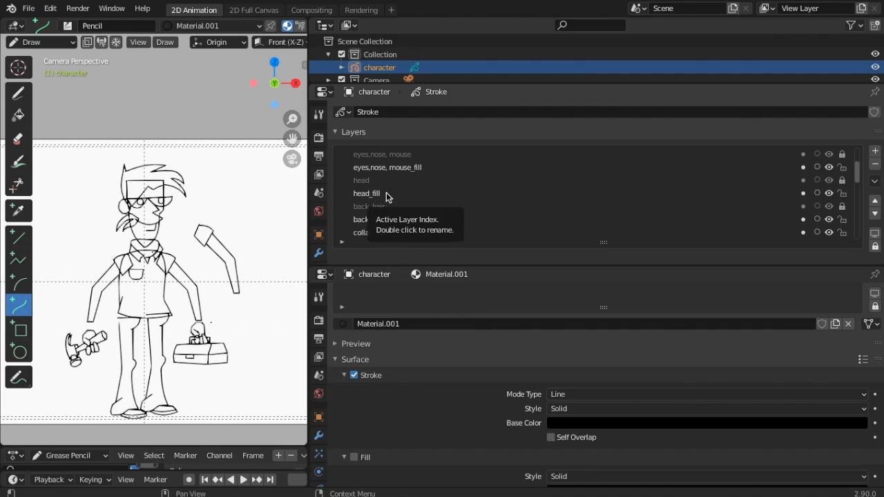
{"action": "scroll", "coordinate": [385, 197], "scroll_direction": "up", "scroll_amount": 2}
{"action": "scroll", "coordinate": [386, 197], "scroll_direction": "down", "scroll_amount": 8}
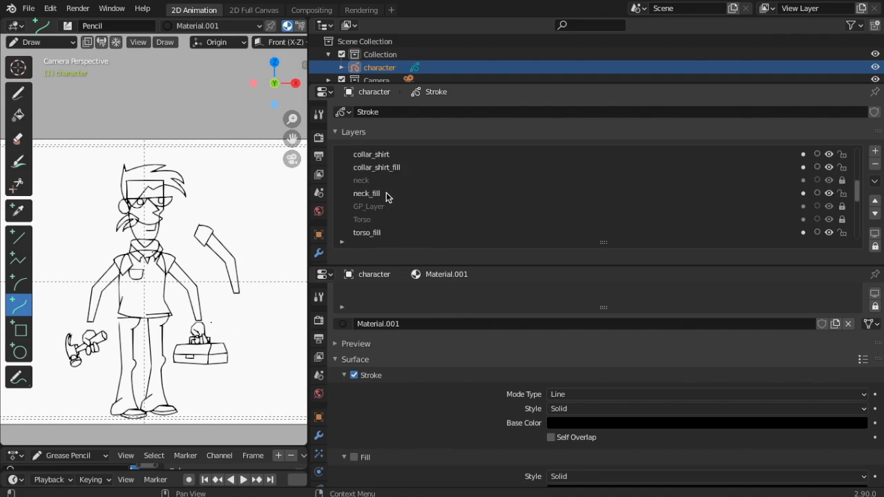
{"action": "scroll", "coordinate": [382, 197], "scroll_direction": "down", "scroll_amount": 1}
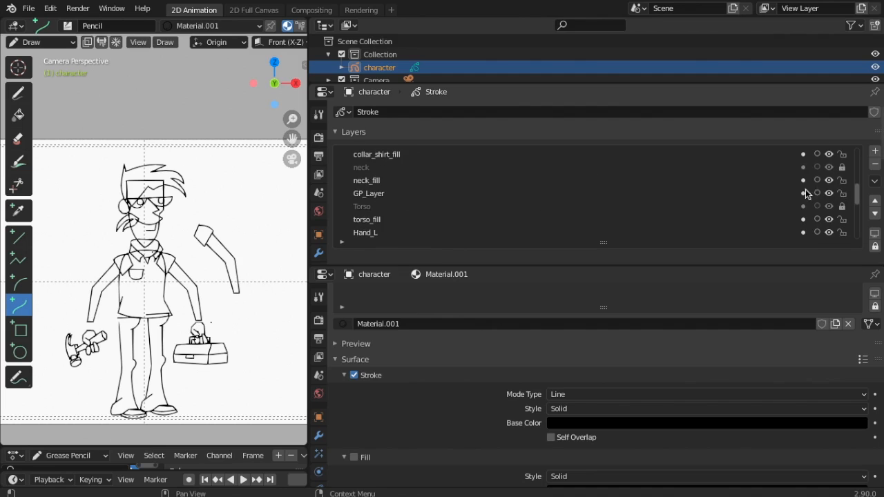
{"action": "double_click", "coordinate": [371, 195]}
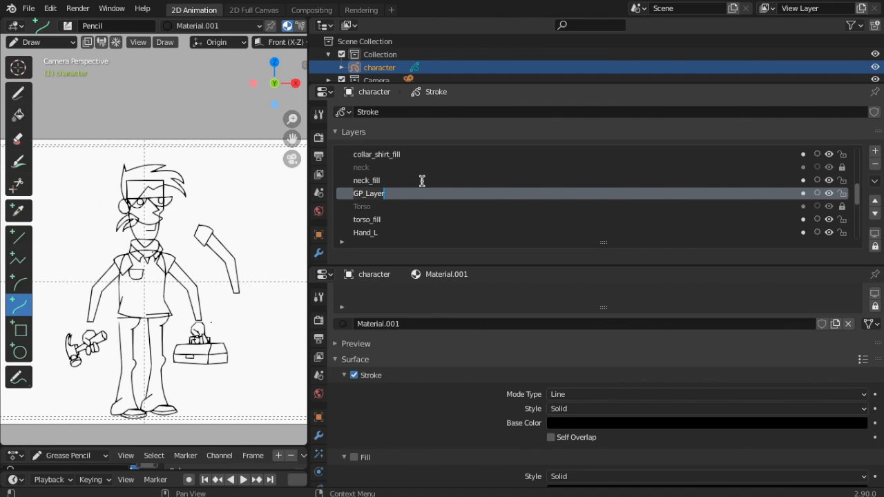
{"action": "type", "text": "pelvis_"}
{"action": "key", "text": "Return"}
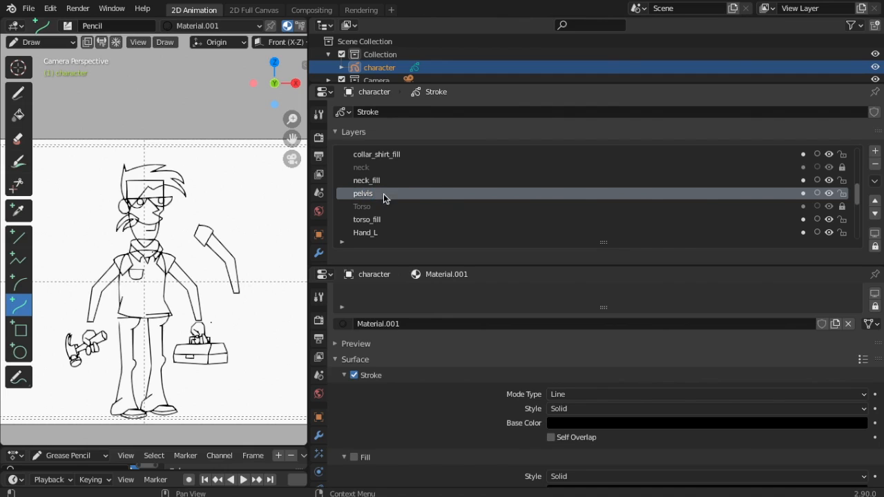
Add a new layer, move it below pelvis and name it pelvis_fill
{"action": "left_click", "coordinate": [880, 154]}
{"action": "left_click", "coordinate": [875, 214]}
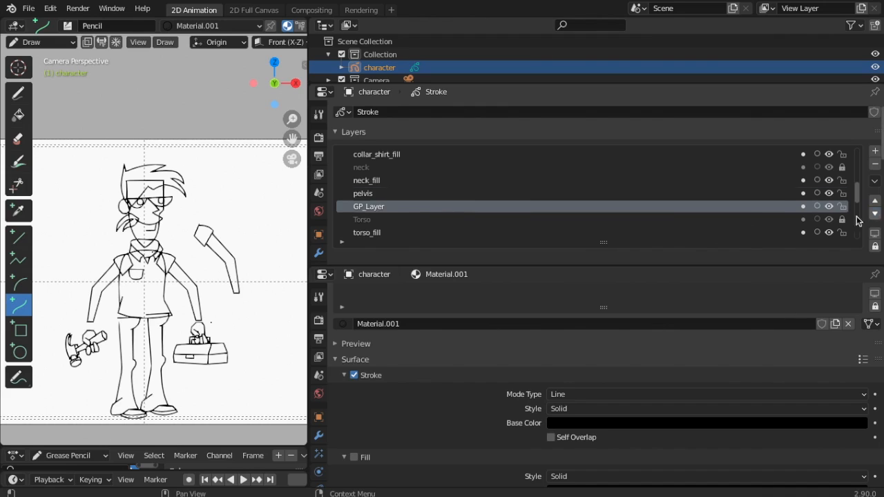
{"action": "double_click", "coordinate": [368, 211]}
{"action": "key", "text": "BackSpace"}
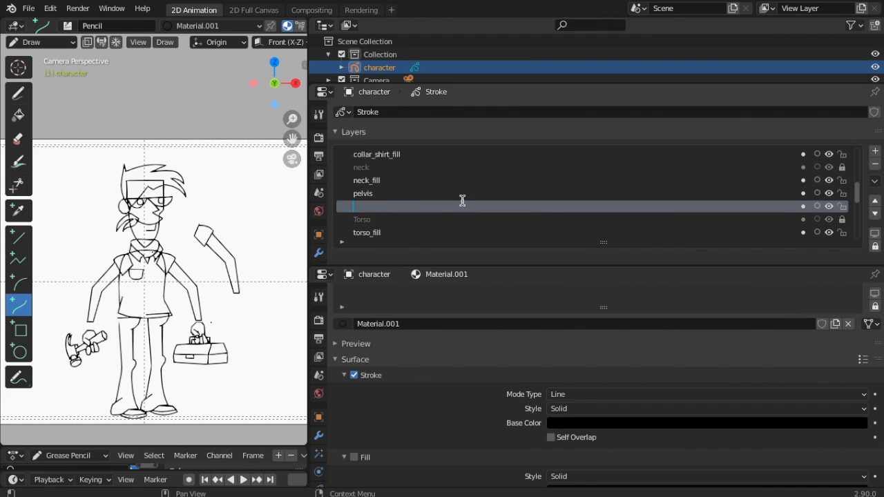
{"action": "type", "text": "pelvis_fill"}
{"action": "key", "text": "Return"}
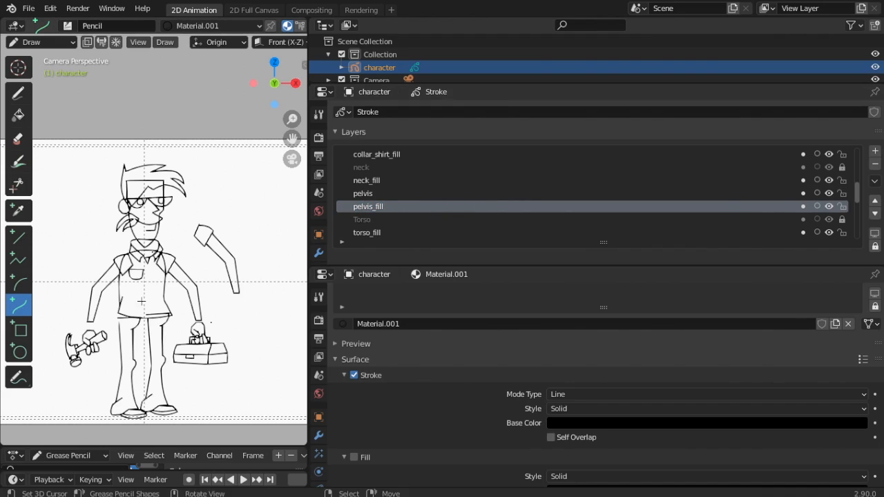
{"action": "scroll", "coordinate": [476, 356], "scroll_direction": "down", "scroll_amount": 3}
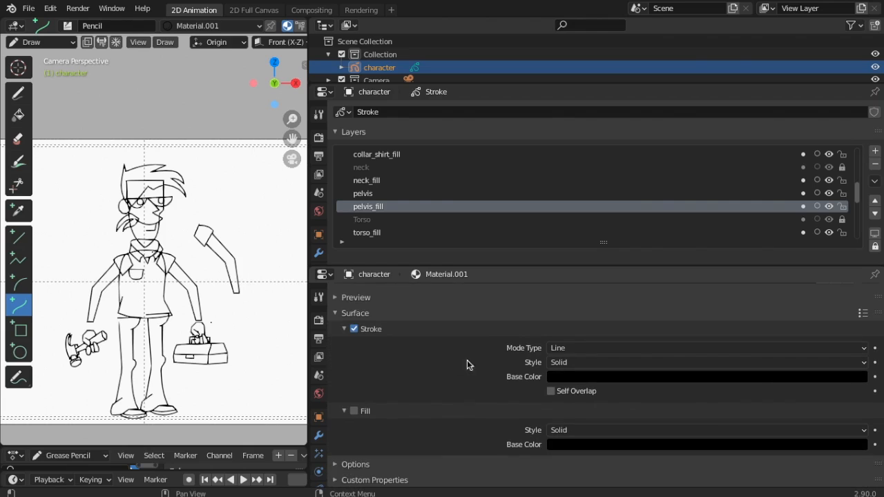
{"action": "scroll", "coordinate": [368, 409], "scroll_direction": "up", "scroll_amount": 5}
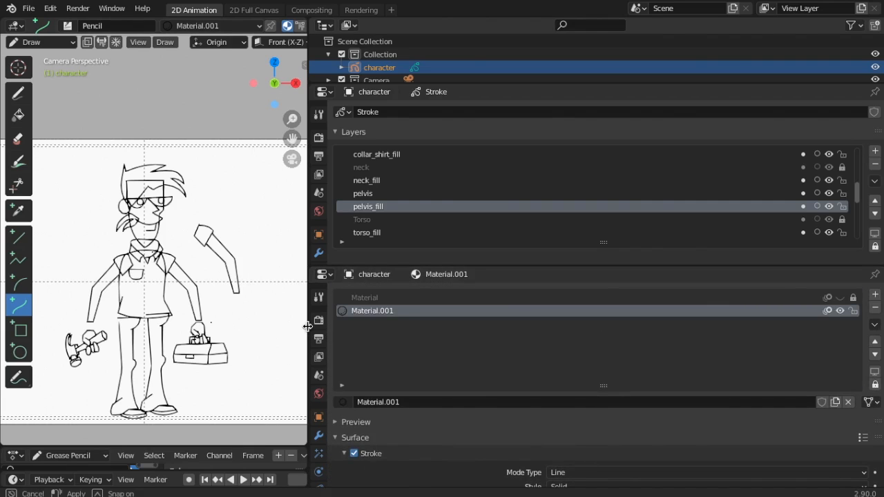
Widen the viewport and zoom in on the character's legs
{"action": "left_click_drag", "start_coordinate": [308, 328], "coordinate": [659, 270]}
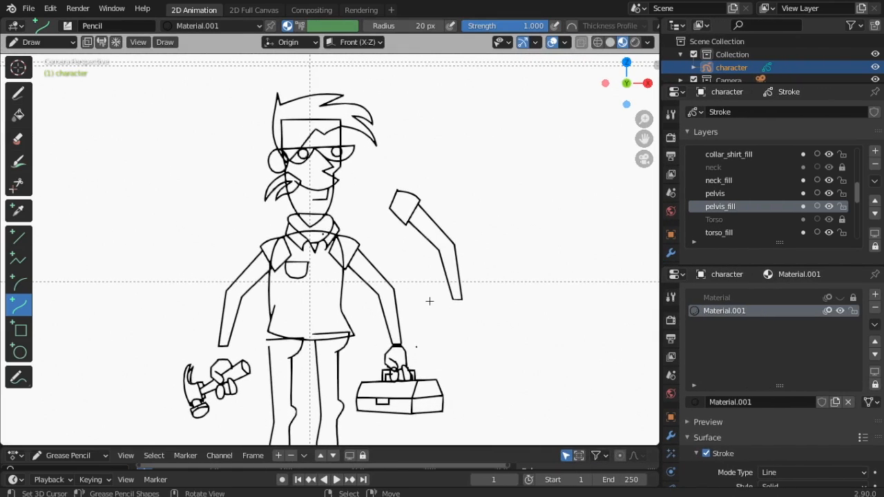
{"action": "middle_click_drag", "start_coordinate": [430, 301], "coordinate": [450, 139], "text": "shift"}
{"action": "scroll", "coordinate": [449, 141], "scroll_direction": "up", "scroll_amount": 1}
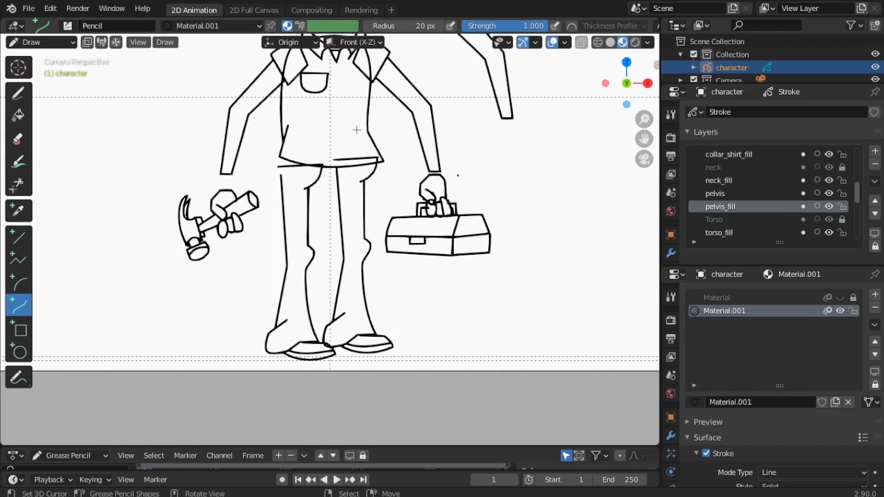
Draw a curved hip line below the shirt hem, extend it, and add a short fly line
{"action": "mouse_move", "coordinate": [357, 128]}
{"action": "left_mouse_down"}
{"action": "mouse_move", "coordinate": [391, 196]}
{"action": "mouse_move", "coordinate": [359, 206]}
{"action": "mouse_move", "coordinate": [404, 175]}
{"action": "mouse_move", "coordinate": [385, 147]}
{"action": "mouse_move", "coordinate": [372, 149]}
{"action": "left_mouse_up"}
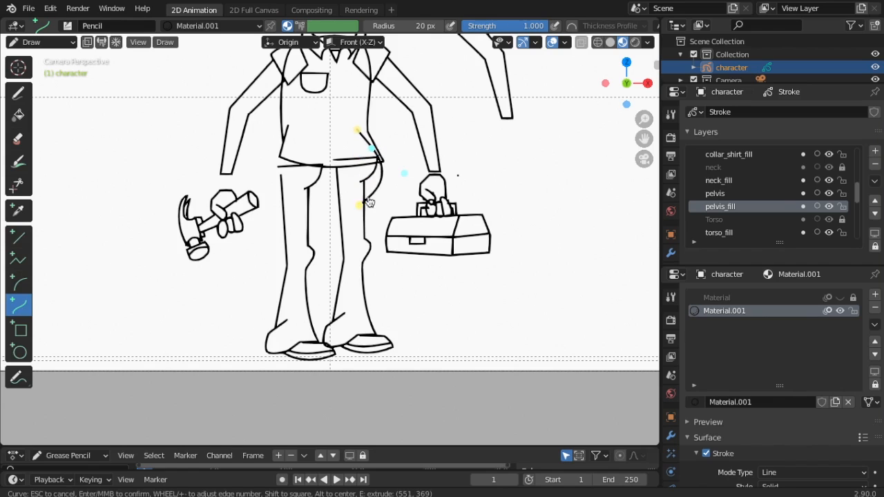
{"action": "left_click_drag", "start_coordinate": [360, 204], "coordinate": [339, 190]}
{"action": "mouse_move", "coordinate": [339, 189]}
{"action": "left_mouse_down"}
{"action": "mouse_move", "coordinate": [316, 197]}
{"action": "mouse_move", "coordinate": [334, 189]}
{"action": "left_mouse_up"}
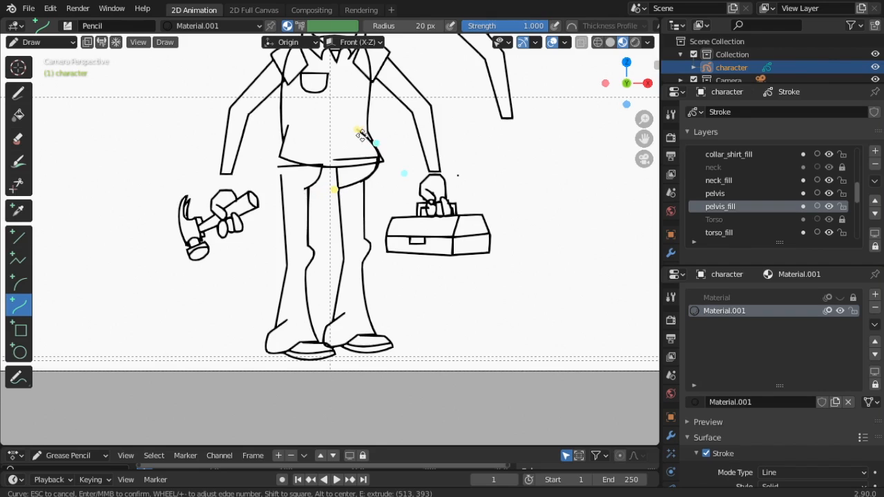
{"action": "left_click_drag", "start_coordinate": [359, 131], "coordinate": [363, 134]}
{"action": "key", "text": "e"}
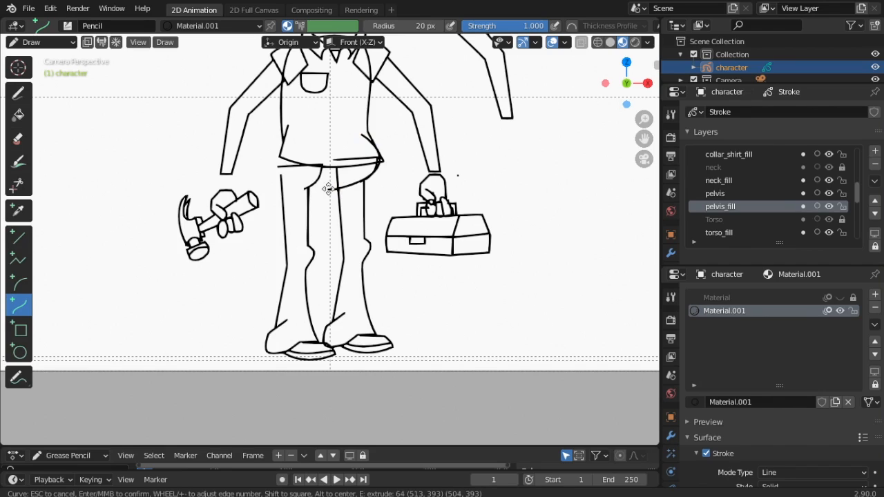
{"action": "left_click", "coordinate": [331, 190]}
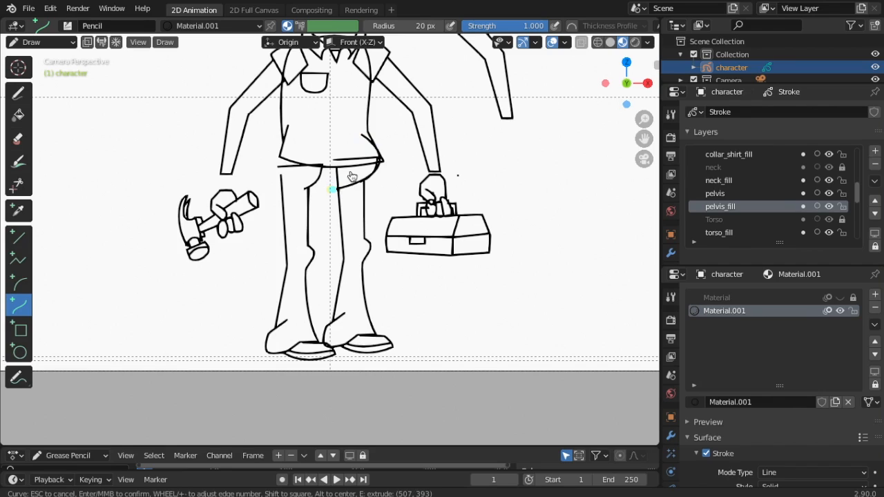
{"action": "key", "text": "Return"}
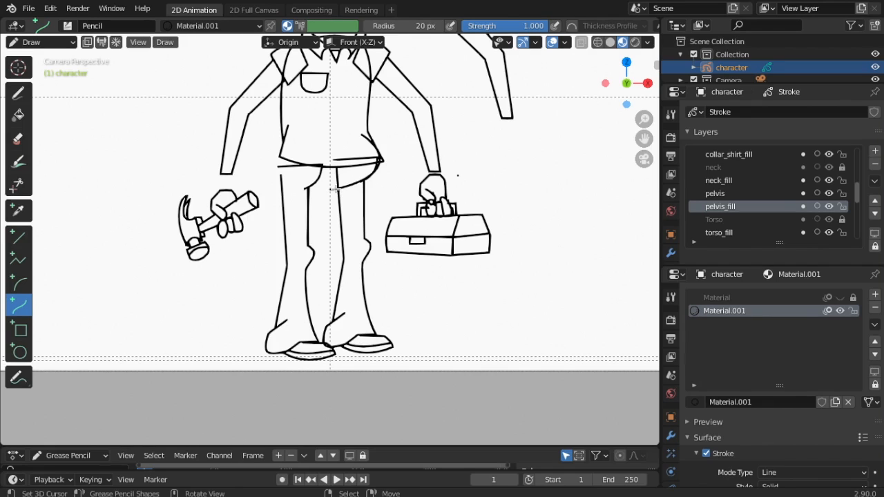
{"action": "mouse_move", "coordinate": [335, 189]}
{"action": "left_mouse_down"}
{"action": "mouse_move", "coordinate": [337, 167]}
{"action": "mouse_move", "coordinate": [346, 169]}
{"action": "mouse_move", "coordinate": [344, 185]}
{"action": "left_mouse_up"}
Extend and finish the fly line, then draw a short curve down from the pelvis
{"action": "key", "text": "e"}
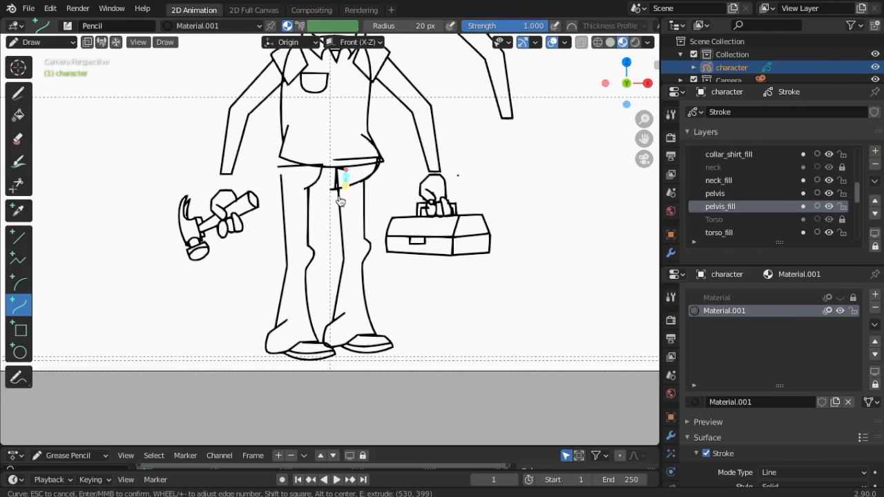
{"action": "key", "text": "Return"}
{"action": "left_click_drag", "start_coordinate": [338, 188], "coordinate": [326, 201]}
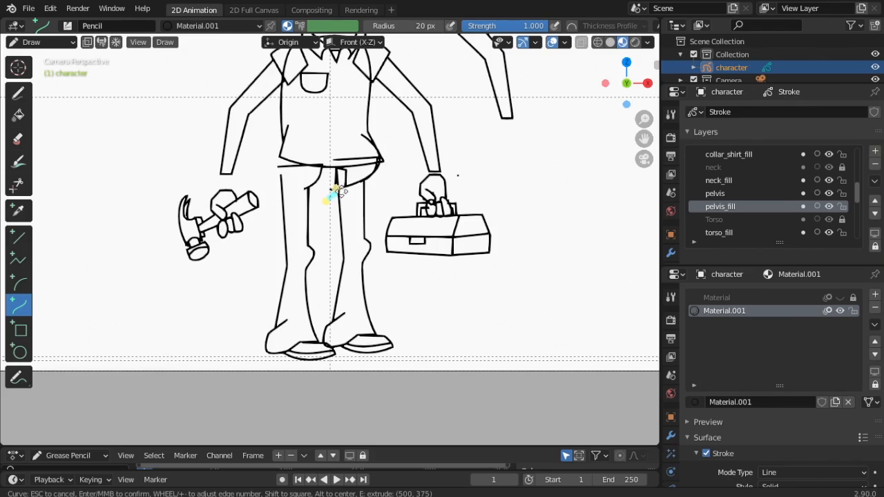
{"action": "mouse_move", "coordinate": [336, 191]}
{"action": "left_mouse_down"}
{"action": "mouse_move", "coordinate": [337, 198]}
{"action": "mouse_move", "coordinate": [336, 189]}
{"action": "left_mouse_up"}
{"action": "key", "text": "Return"}
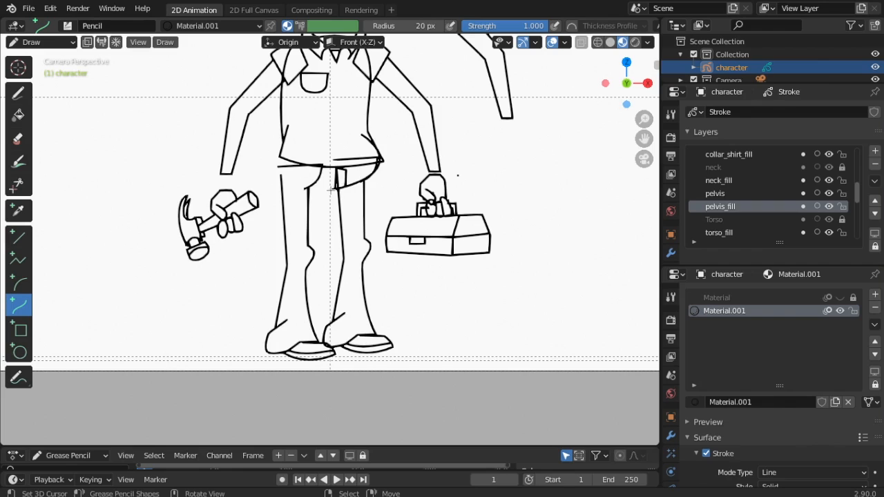
Draw the rounded waistband curve from the left hip across the waist
{"action": "mouse_move", "coordinate": [332, 189]}
{"action": "left_mouse_down"}
{"action": "mouse_move", "coordinate": [260, 173]}
{"action": "mouse_move", "coordinate": [296, 196]}
{"action": "left_mouse_up"}
{"action": "left_click_drag", "start_coordinate": [284, 180], "coordinate": [269, 163]}
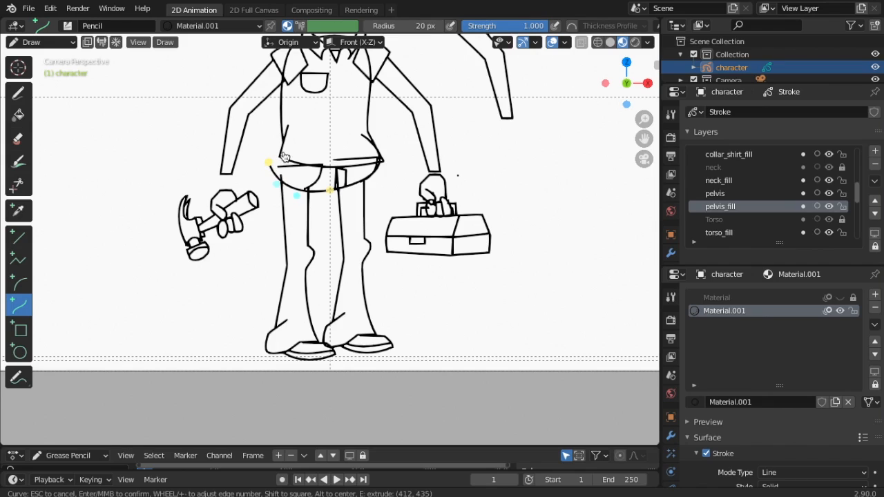
{"action": "key", "text": "e"}
{"action": "left_click", "coordinate": [285, 136]}
{"action": "left_click_drag", "start_coordinate": [274, 154], "coordinate": [290, 133]}
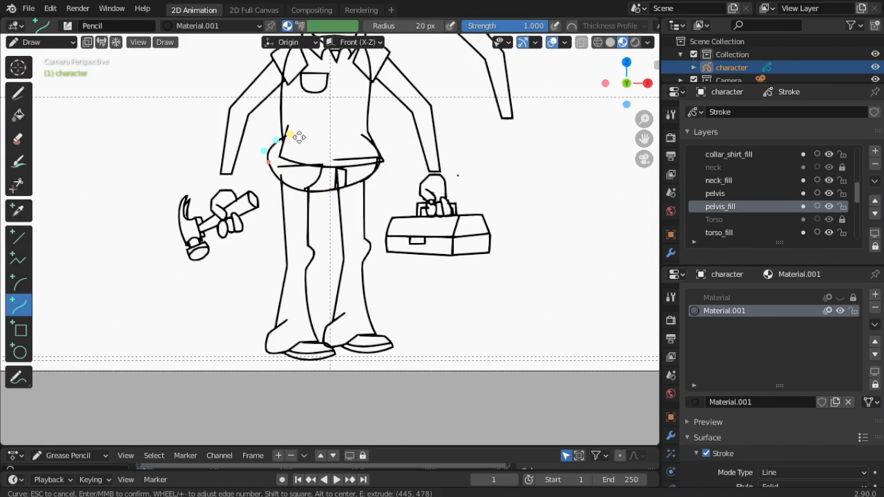
{"action": "key", "text": "e"}
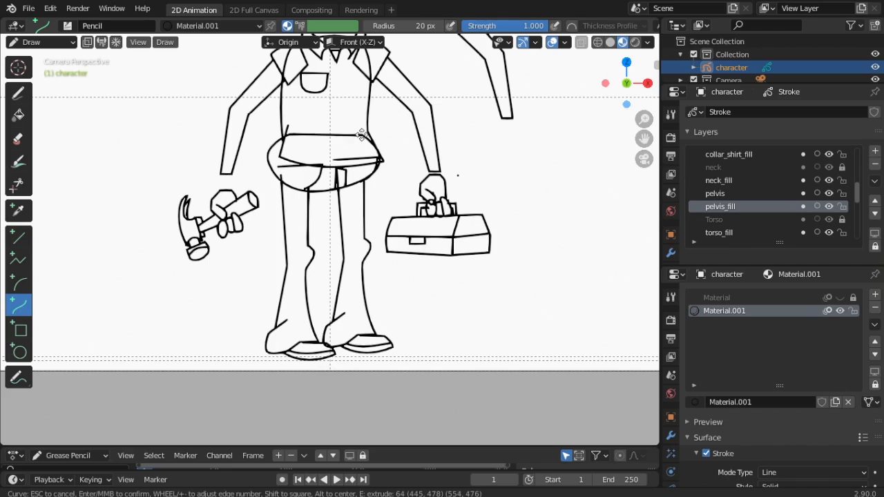
{"action": "left_click", "coordinate": [361, 135]}
{"action": "key", "text": "Return"}
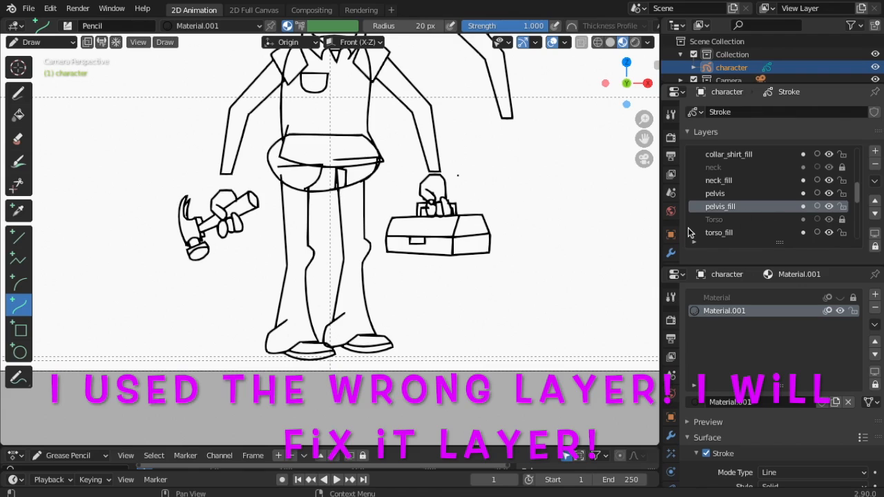
Check pelvis_fill by hiding and showing it, zoom out, and enlarge the materials panel
{"action": "left_click", "coordinate": [830, 206]}
{"action": "left_click", "coordinate": [829, 206]}
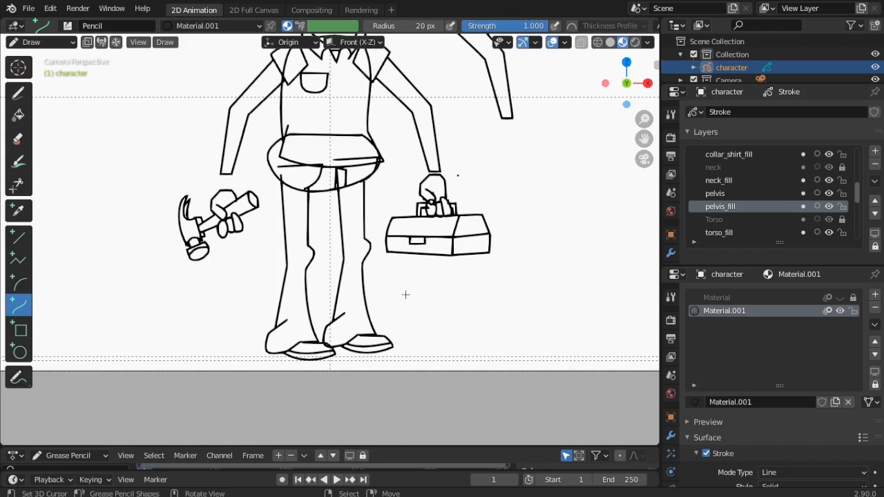
{"action": "scroll", "coordinate": [409, 298], "scroll_direction": "down", "scroll_amount": 2}
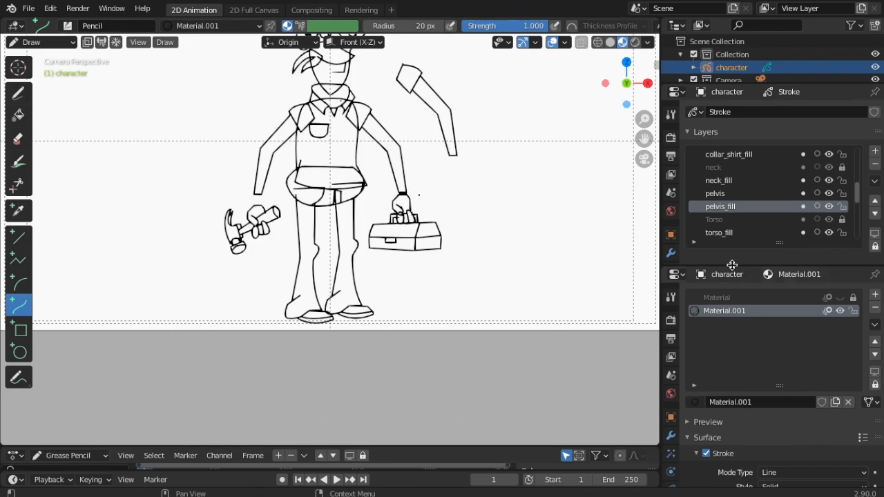
{"action": "left_click_drag", "start_coordinate": [732, 266], "coordinate": [735, 205]}
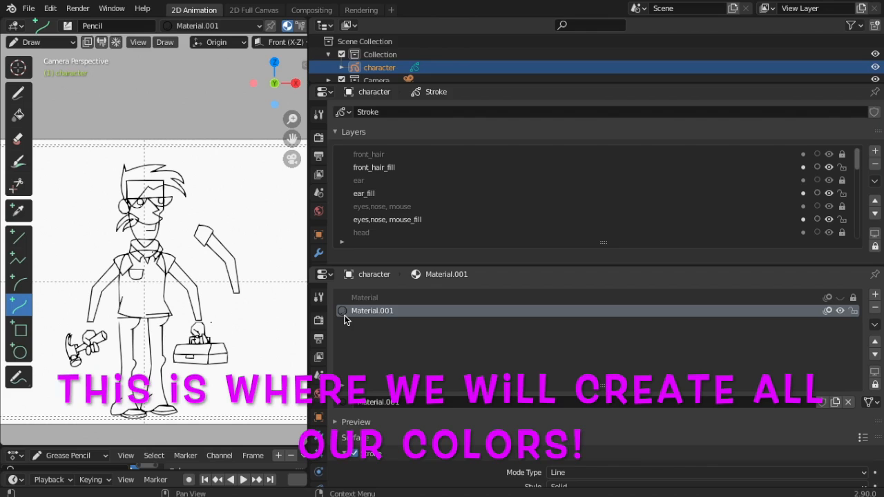
Widen the properties area and create Material.002 in a new material slot
{"action": "scroll", "coordinate": [594, 342], "scroll_direction": "down", "scroll_amount": 3}
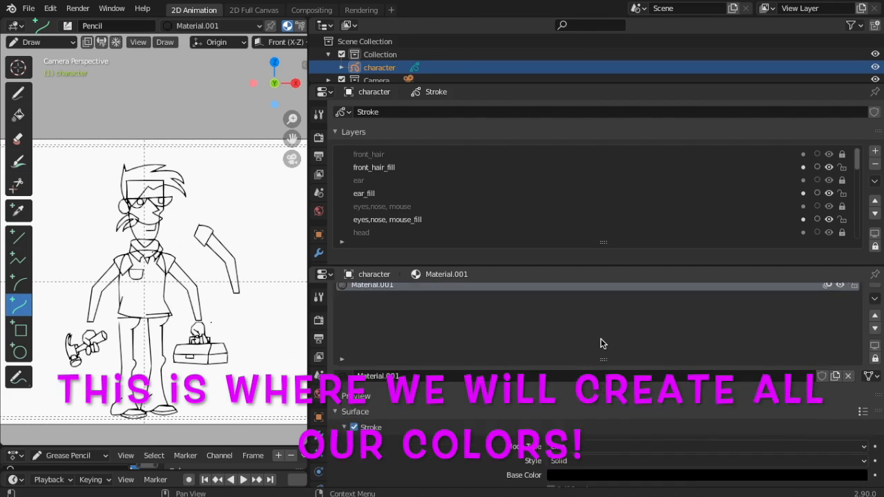
{"action": "left_click", "coordinate": [617, 423]}
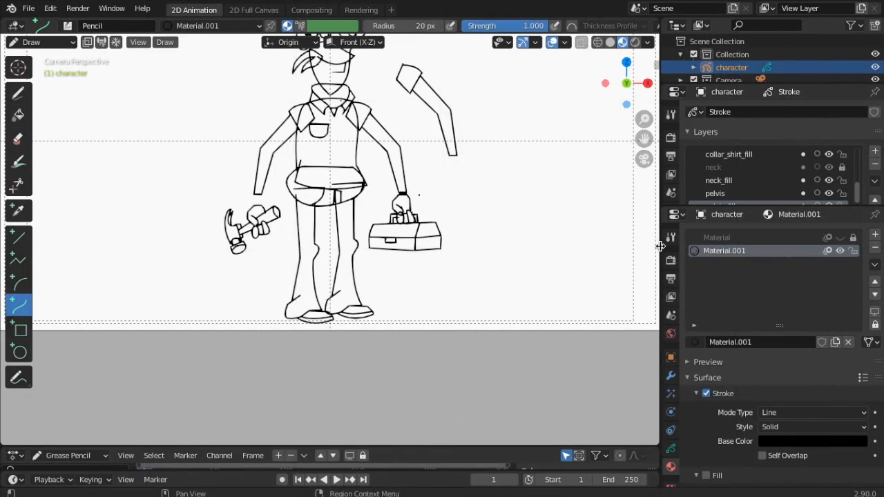
{"action": "left_click_drag", "start_coordinate": [653, 242], "coordinate": [396, 246]}
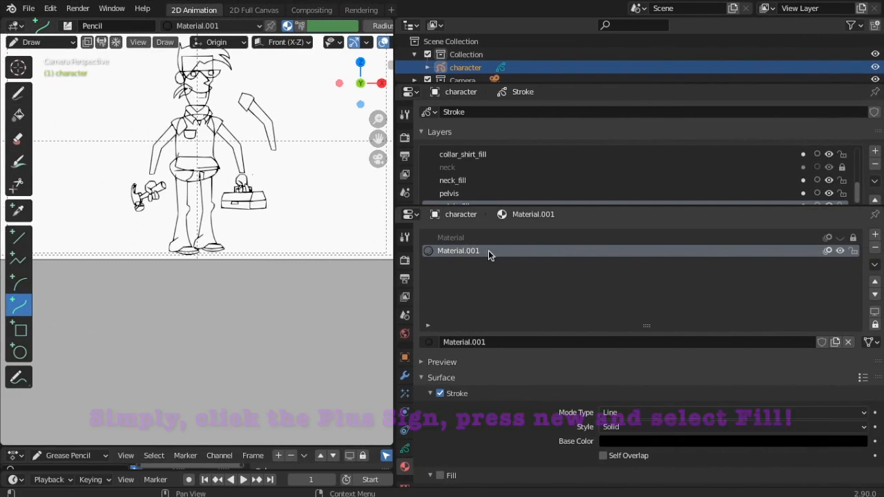
{"action": "left_click", "coordinate": [876, 237]}
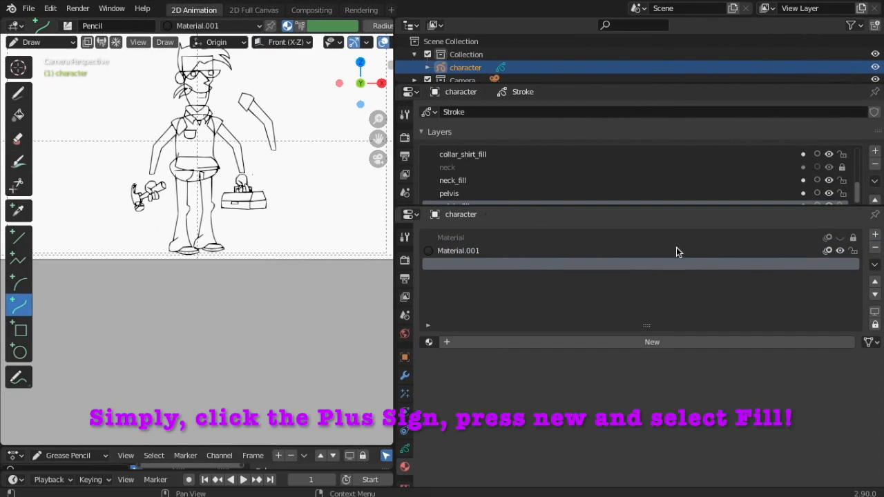
{"action": "left_click", "coordinate": [651, 342]}
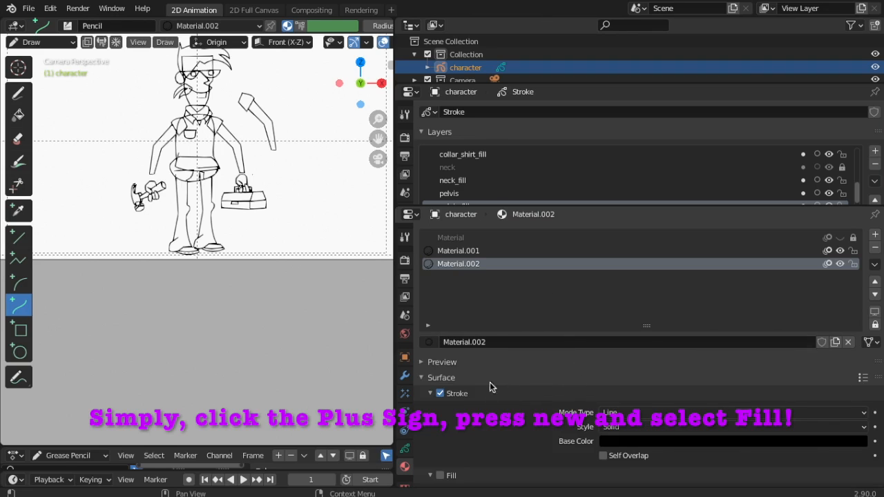
Make Material.002 fill-only, with stroke off and an orange fill colour
{"action": "left_click", "coordinate": [440, 393]}
{"action": "scroll", "coordinate": [503, 456], "scroll_direction": "down", "scroll_amount": 3}
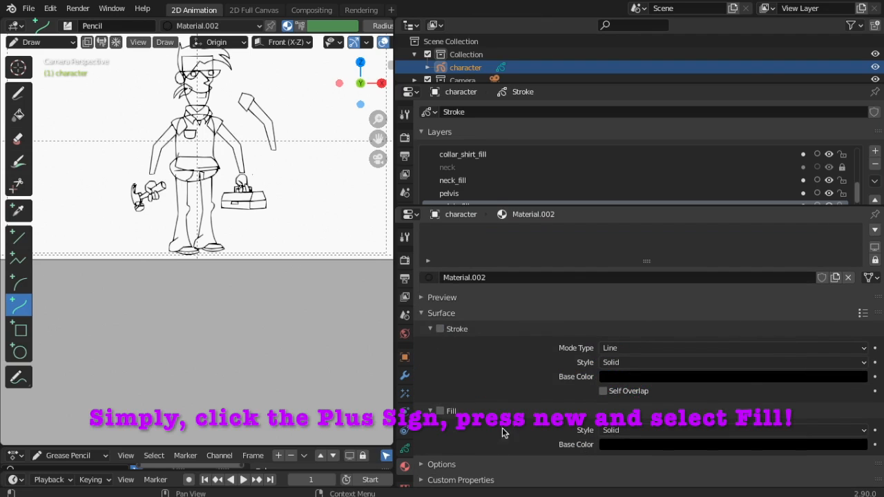
{"action": "left_click", "coordinate": [441, 412]}
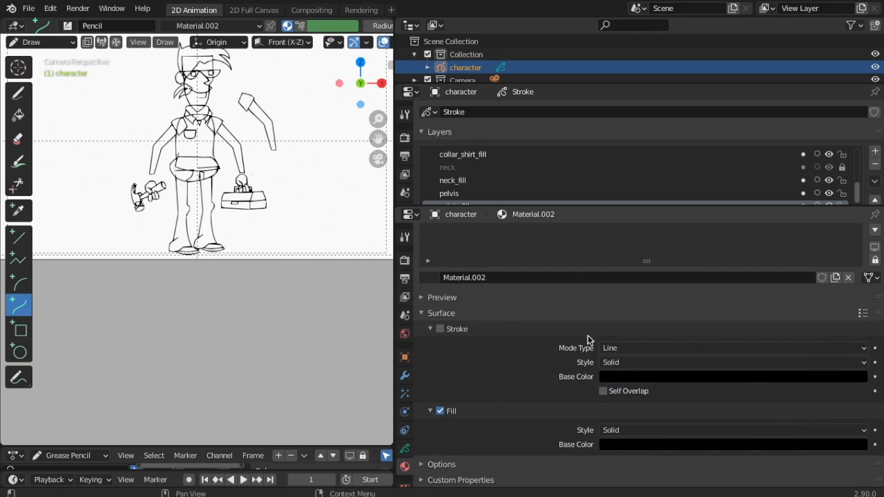
{"action": "left_click", "coordinate": [662, 446]}
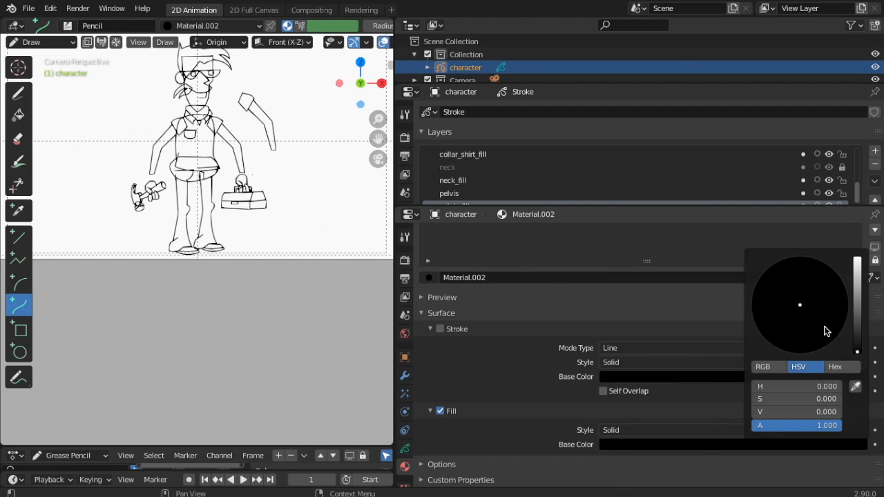
{"action": "left_click_drag", "start_coordinate": [859, 356], "coordinate": [857, 258]}
{"action": "mouse_move", "coordinate": [809, 304]}
{"action": "left_mouse_down"}
{"action": "mouse_move", "coordinate": [799, 308]}
{"action": "mouse_move", "coordinate": [786, 344]}
{"action": "left_mouse_up"}
{"action": "left_click_drag", "start_coordinate": [857, 267], "coordinate": [855, 278]}
Enlarge the material area so the slot list is visible
{"action": "scroll", "coordinate": [769, 253], "scroll_direction": "up", "scroll_amount": 2}
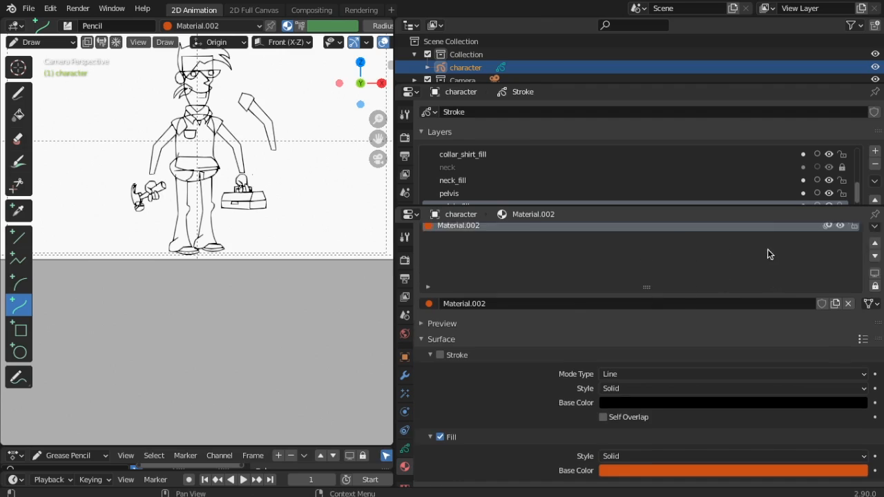
{"action": "scroll", "coordinate": [764, 253], "scroll_direction": "down", "scroll_amount": 2}
{"action": "left_click_drag", "start_coordinate": [654, 206], "coordinate": [679, 62]}
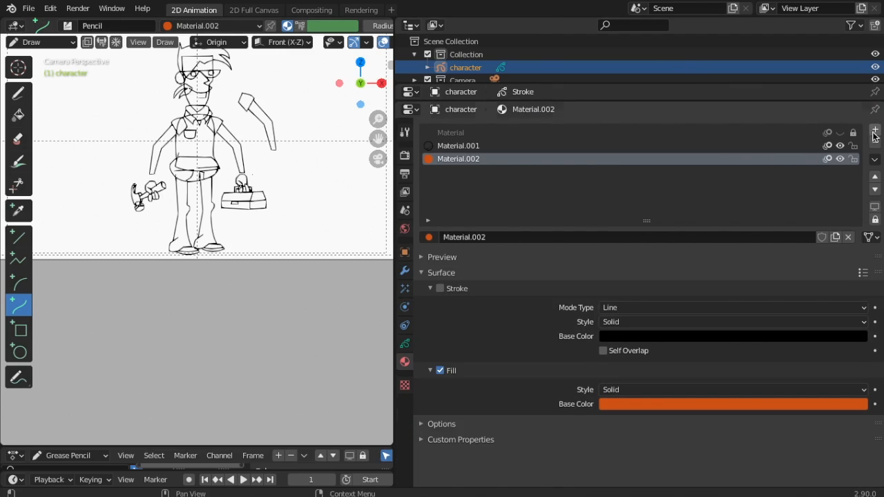
Add fill-only Material.003 with a peach skin-tone fill
{"action": "left_click", "coordinate": [875, 130]}
{"action": "left_click", "coordinate": [639, 237]}
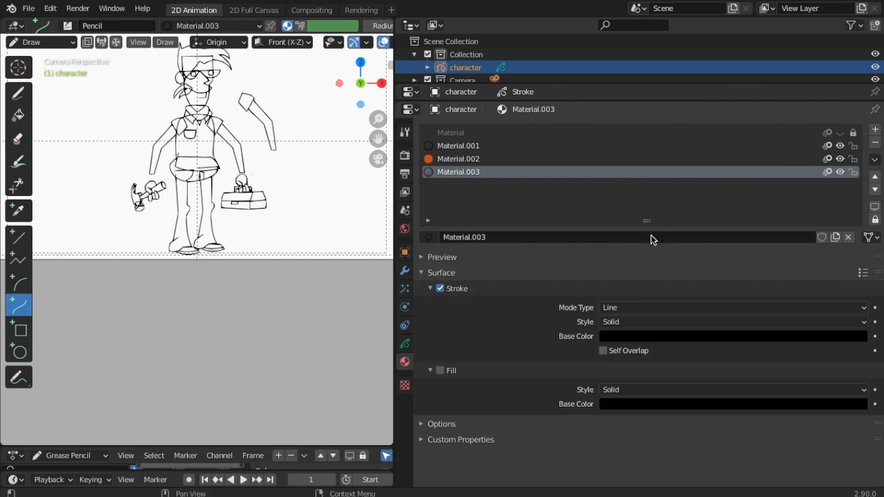
{"action": "left_click", "coordinate": [435, 289]}
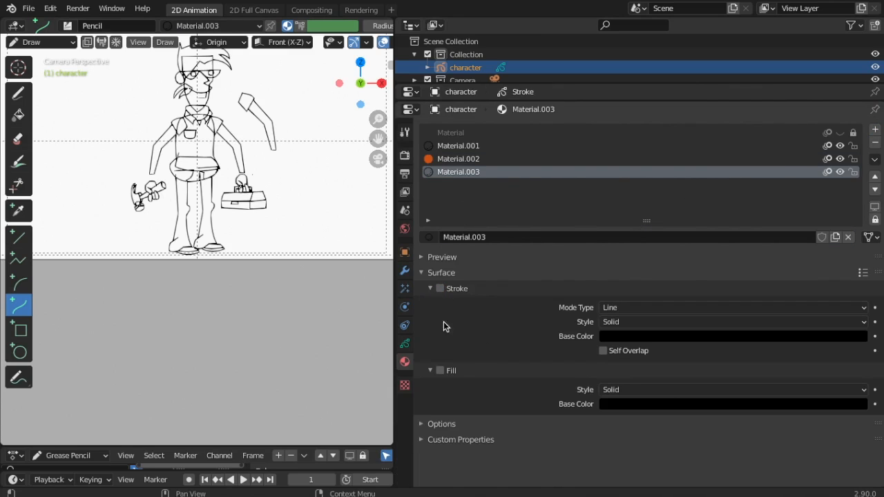
{"action": "left_click", "coordinate": [442, 370]}
{"action": "left_click", "coordinate": [644, 405]}
{"action": "left_click_drag", "start_coordinate": [859, 311], "coordinate": [857, 218]}
{"action": "left_click_drag", "start_coordinate": [802, 264], "coordinate": [786, 289]}
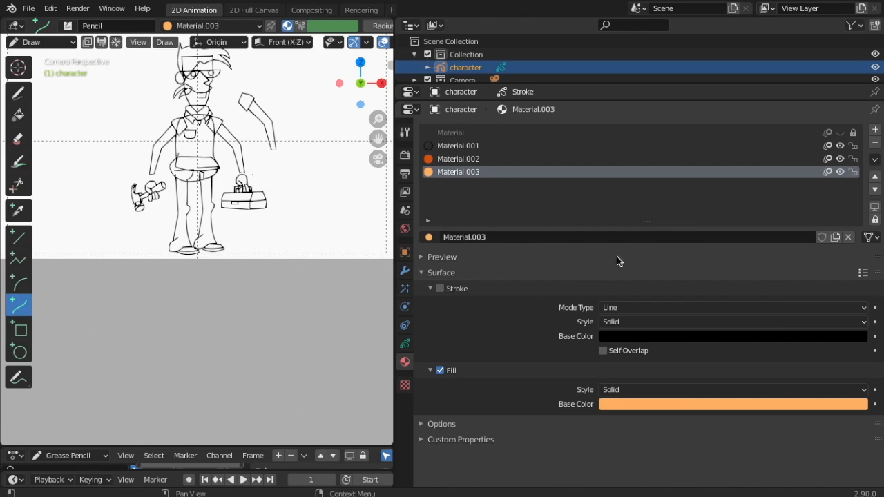
Add fill-only Material.004 in deep red, then create Material.005 in another slot
{"action": "left_click", "coordinate": [875, 130]}
{"action": "left_click", "coordinate": [657, 240]}
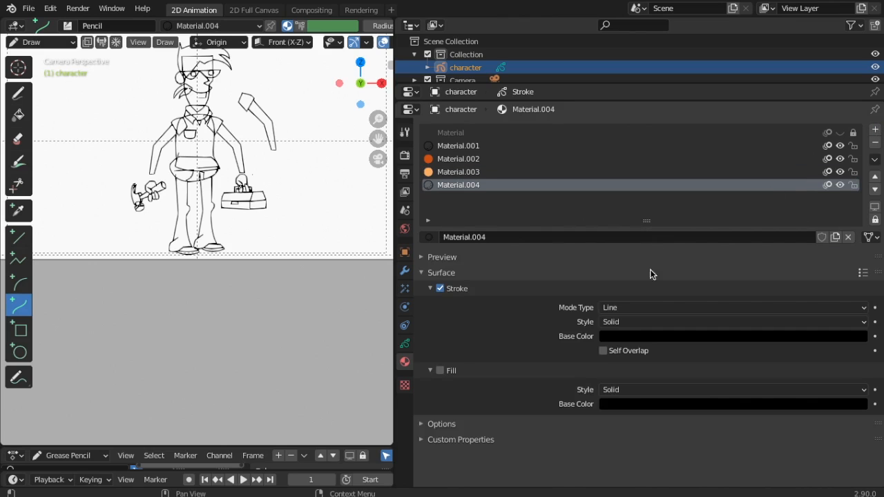
{"action": "left_click", "coordinate": [442, 289]}
{"action": "left_click", "coordinate": [440, 371]}
{"action": "left_click", "coordinate": [689, 406]}
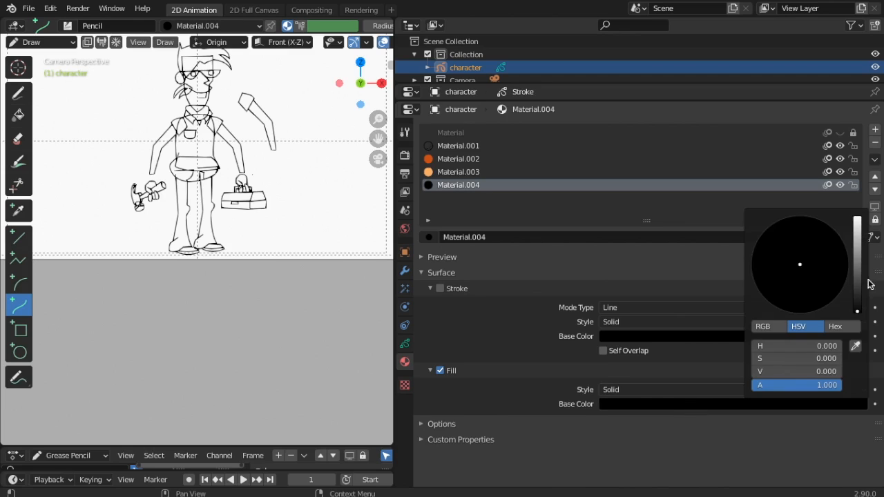
{"action": "left_click_drag", "start_coordinate": [857, 314], "coordinate": [857, 218]}
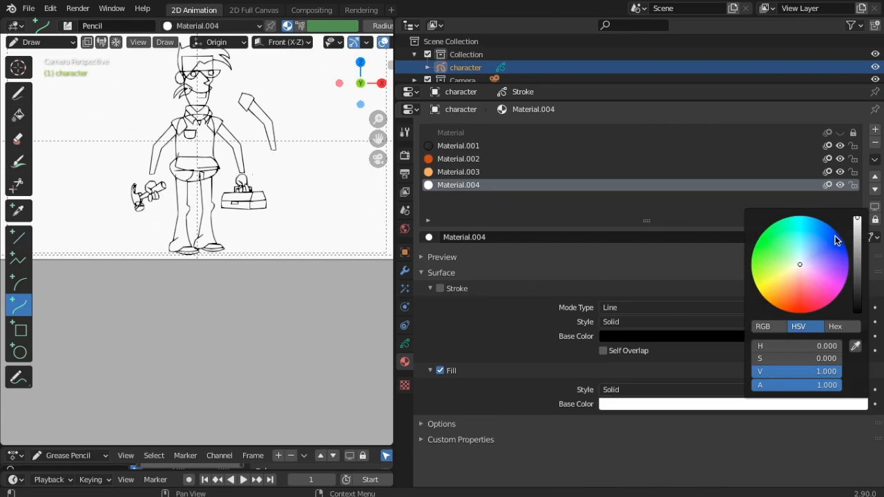
{"action": "left_click_drag", "start_coordinate": [801, 272], "coordinate": [792, 304]}
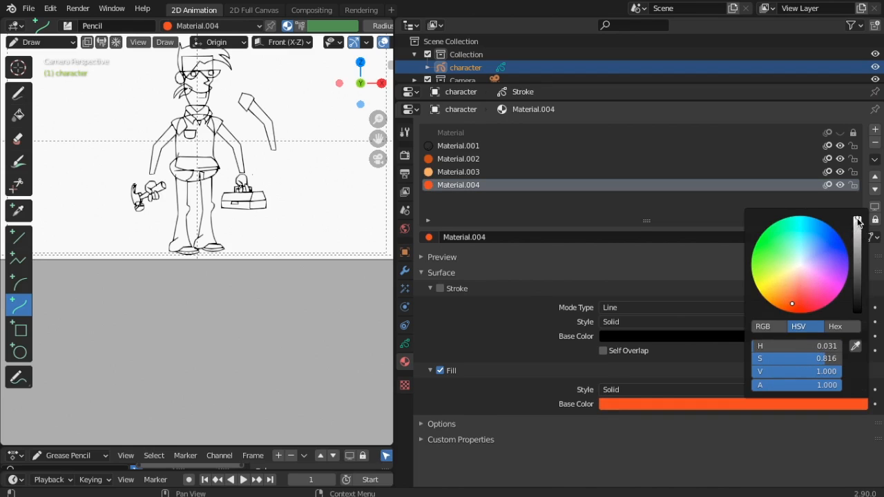
{"action": "left_click_drag", "start_coordinate": [856, 222], "coordinate": [857, 265]}
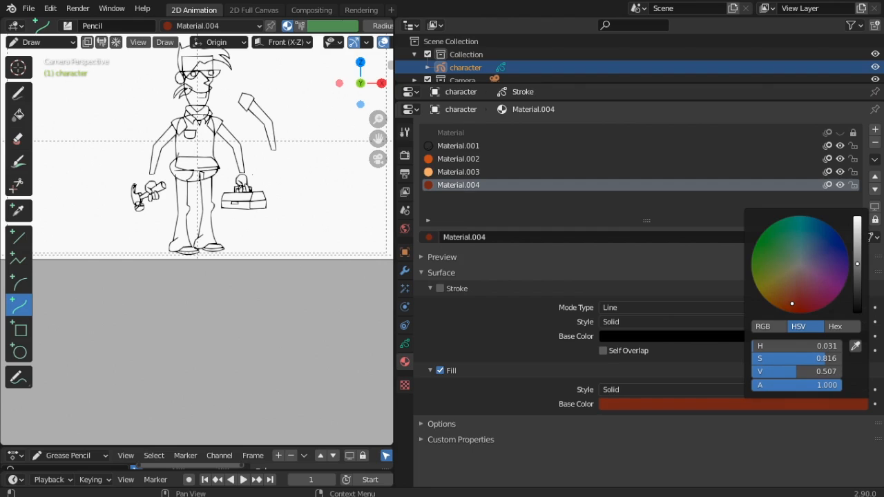
{"action": "mouse_move", "coordinate": [793, 305]}
{"action": "left_mouse_down"}
{"action": "mouse_move", "coordinate": [808, 301]}
{"action": "mouse_move", "coordinate": [790, 301]}
{"action": "mouse_move", "coordinate": [800, 302]}
{"action": "left_mouse_up"}
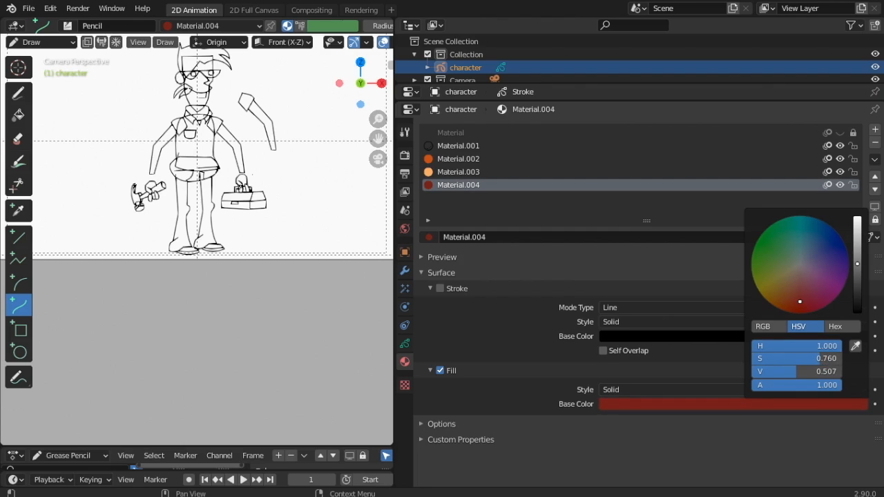
{"action": "left_click_drag", "start_coordinate": [858, 266], "coordinate": [858, 276]}
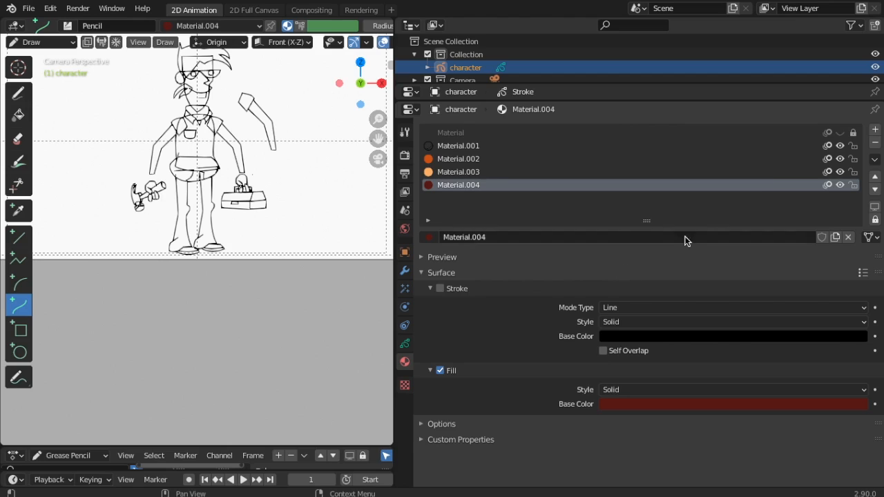
{"action": "left_click", "coordinate": [875, 129]}
{"action": "left_click", "coordinate": [659, 236]}
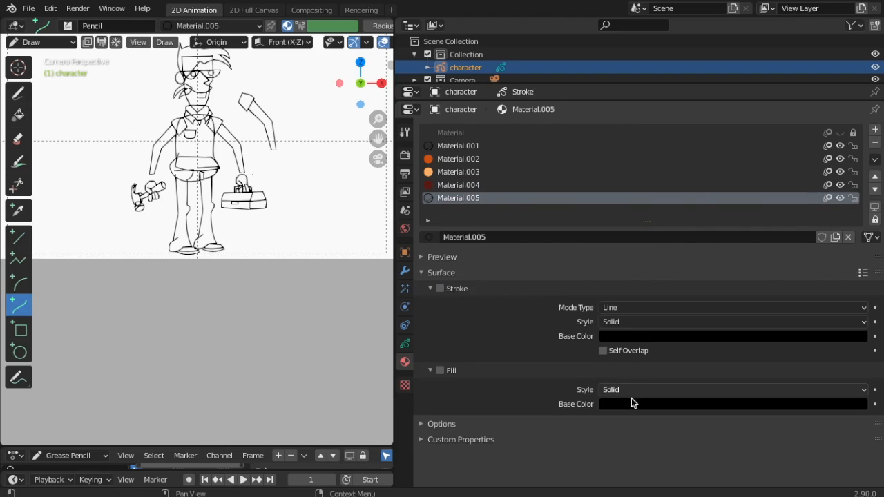
Enable fill on Material.005 with a dark greyish teal colour, then add an empty slot
{"action": "left_click", "coordinate": [440, 370]}
{"action": "left_click", "coordinate": [644, 404]}
{"action": "left_click", "coordinate": [748, 405]}
{"action": "left_click_drag", "start_coordinate": [859, 315], "coordinate": [857, 221]}
{"action": "left_click", "coordinate": [795, 267]}
{"action": "mouse_move", "coordinate": [795, 267]}
{"action": "left_mouse_down"}
{"action": "mouse_move", "coordinate": [821, 246]}
{"action": "mouse_move", "coordinate": [815, 241]}
{"action": "mouse_move", "coordinate": [857, 233]}
{"action": "mouse_move", "coordinate": [858, 275]}
{"action": "left_mouse_up"}
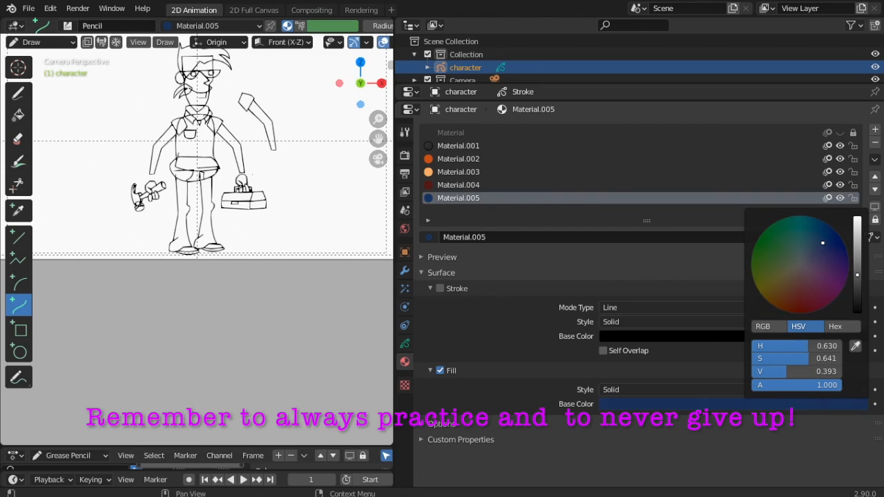
{"action": "mouse_move", "coordinate": [822, 242]}
{"action": "left_mouse_down"}
{"action": "mouse_move", "coordinate": [808, 252]}
{"action": "mouse_move", "coordinate": [820, 237]}
{"action": "mouse_move", "coordinate": [810, 243]}
{"action": "left_mouse_up"}
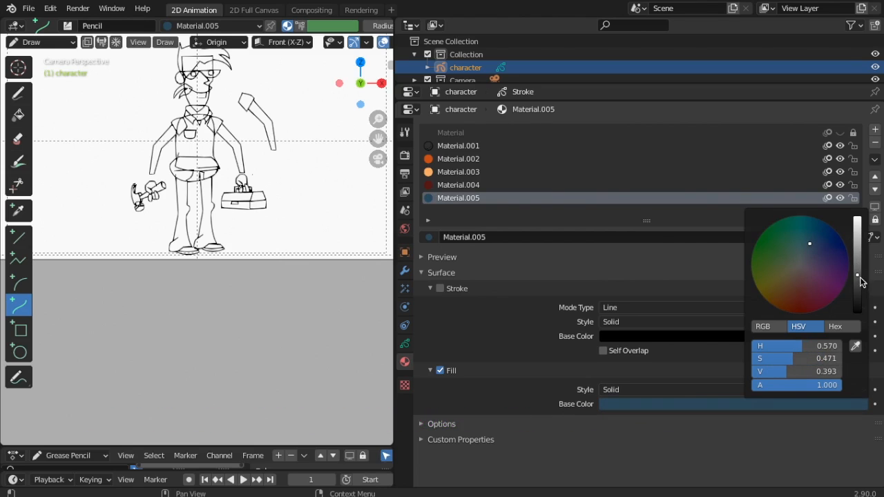
{"action": "left_click_drag", "start_coordinate": [861, 280], "coordinate": [859, 277]}
{"action": "left_click_drag", "start_coordinate": [810, 244], "coordinate": [802, 233]}
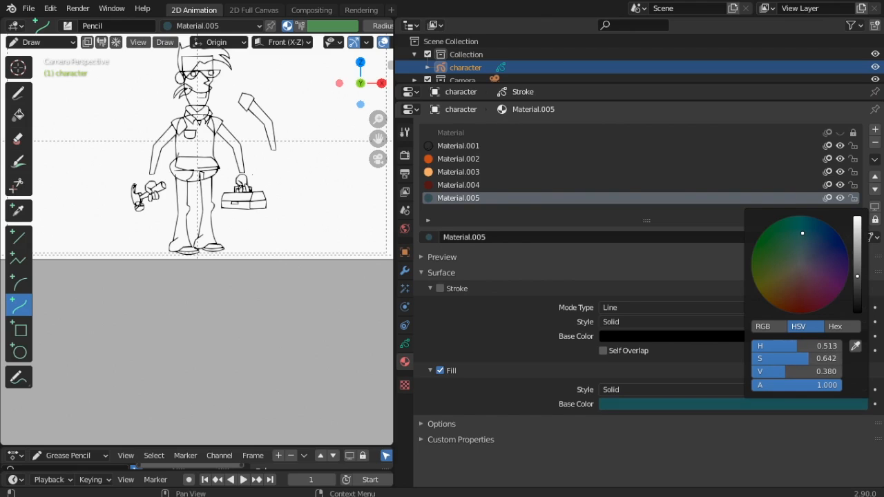
{"action": "left_click_drag", "start_coordinate": [858, 277], "coordinate": [858, 282]}
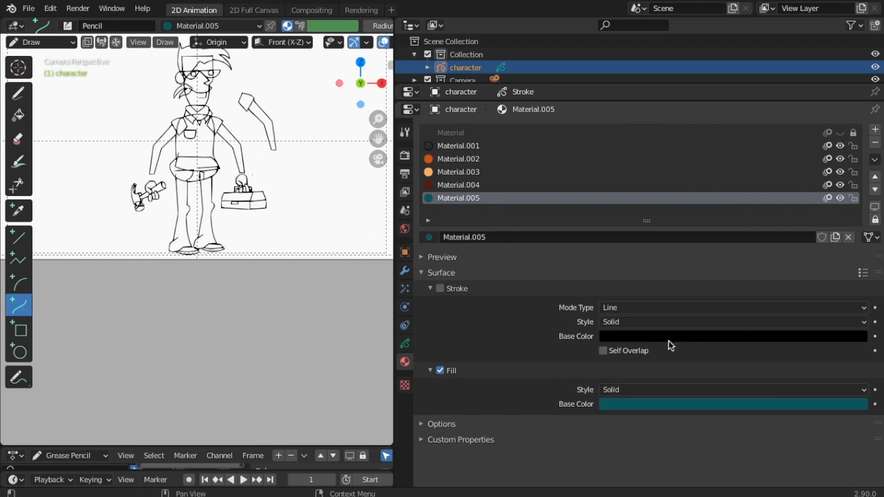
{"action": "left_click", "coordinate": [875, 129]}
Create fill-only Material.006 with a brown fill colour
{"action": "left_click", "coordinate": [608, 237]}
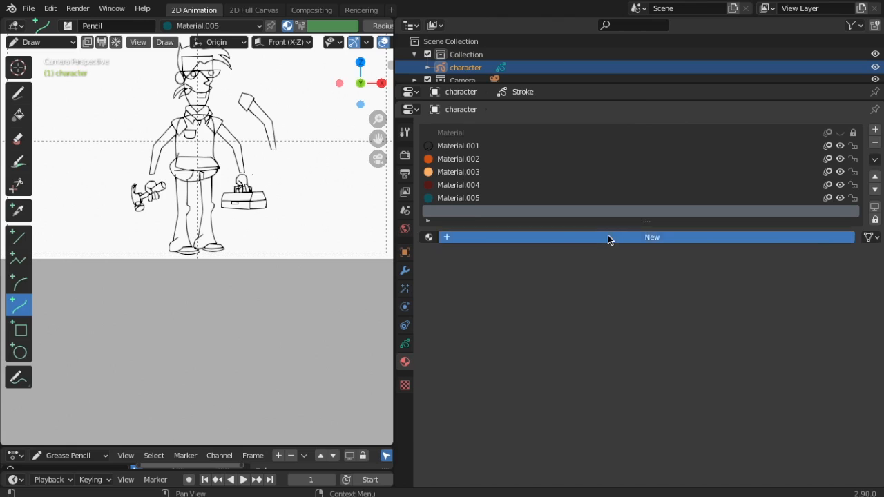
{"action": "left_click", "coordinate": [436, 289]}
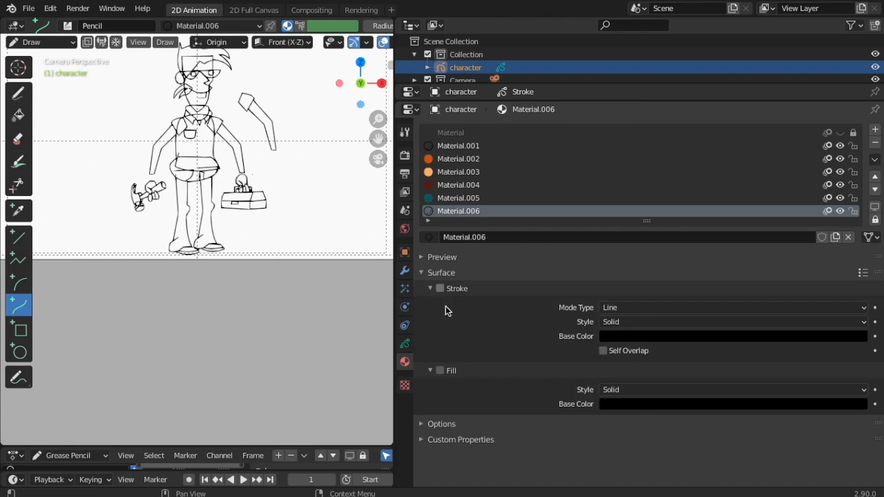
{"action": "left_click", "coordinate": [441, 370]}
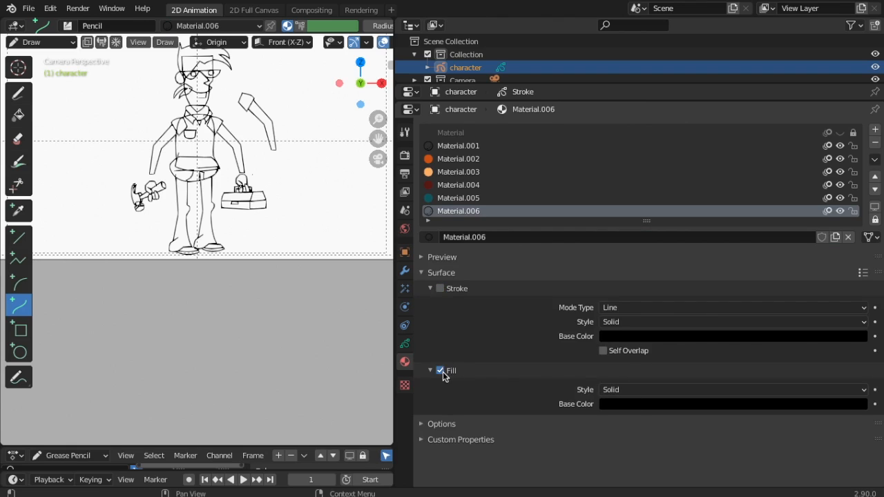
{"action": "left_click", "coordinate": [691, 407]}
{"action": "left_click_drag", "start_coordinate": [858, 309], "coordinate": [858, 219]}
{"action": "mouse_move", "coordinate": [803, 267]}
{"action": "left_mouse_down"}
{"action": "mouse_move", "coordinate": [782, 300]}
{"action": "mouse_move", "coordinate": [789, 293]}
{"action": "left_mouse_up"}
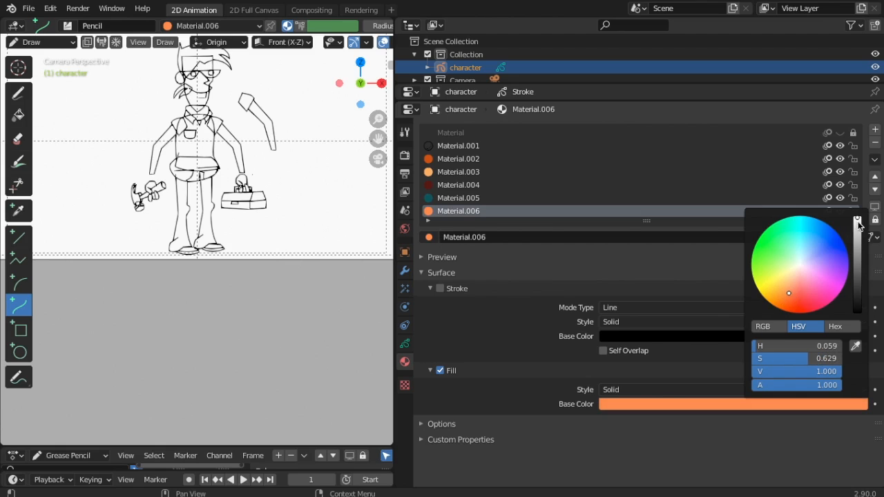
{"action": "left_click_drag", "start_coordinate": [859, 227], "coordinate": [857, 277]}
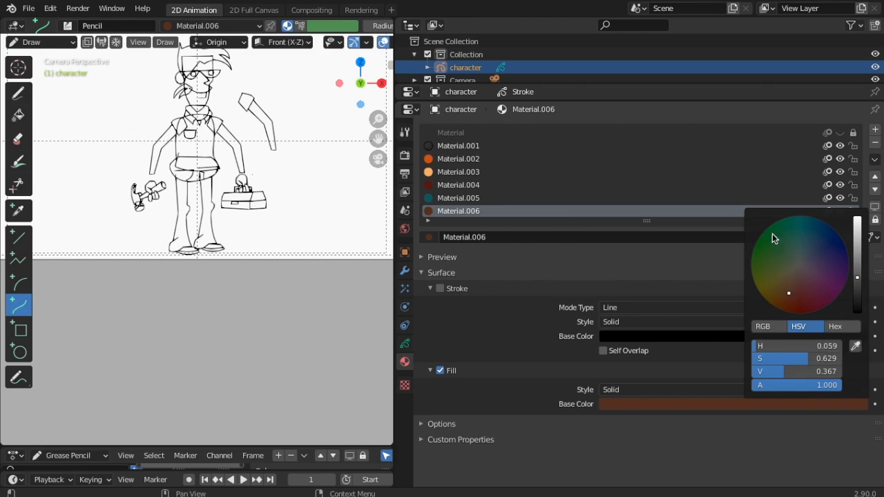
Add Material.007 with a muted grey-green fill, then add another empty slot
{"action": "left_click", "coordinate": [875, 130]}
{"action": "left_click", "coordinate": [627, 237]}
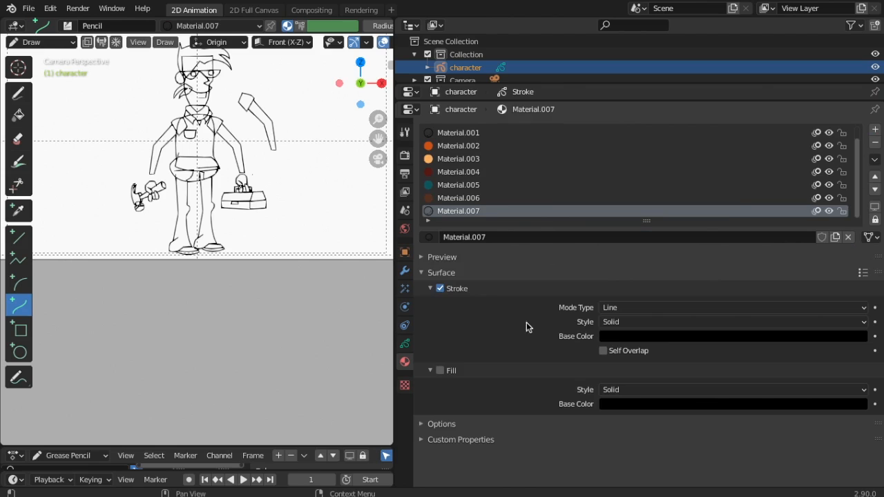
{"action": "left_click", "coordinate": [440, 370]}
{"action": "left_click", "coordinate": [647, 404]}
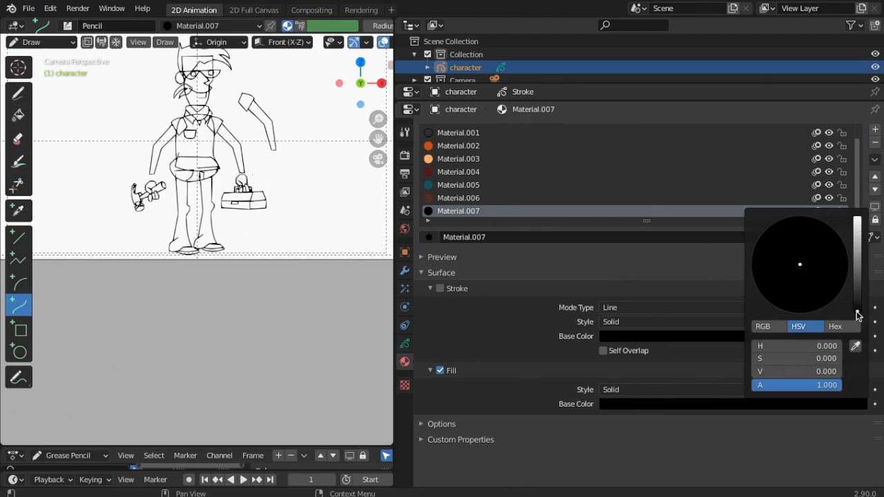
{"action": "left_click_drag", "start_coordinate": [856, 315], "coordinate": [857, 228]}
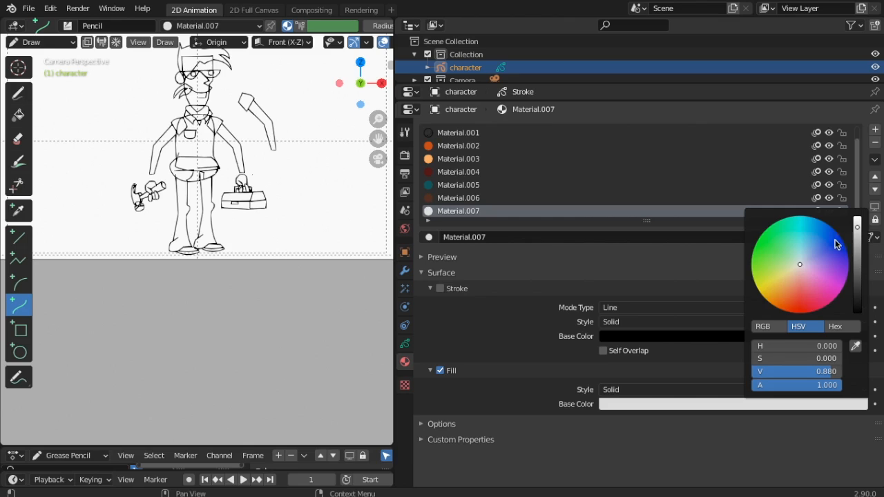
{"action": "left_click_drag", "start_coordinate": [802, 264], "coordinate": [779, 259]}
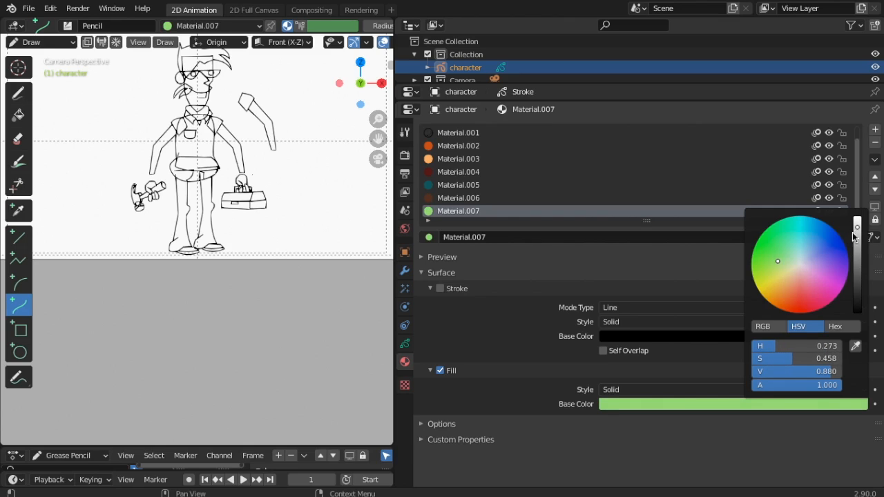
{"action": "left_click_drag", "start_coordinate": [855, 237], "coordinate": [858, 275]}
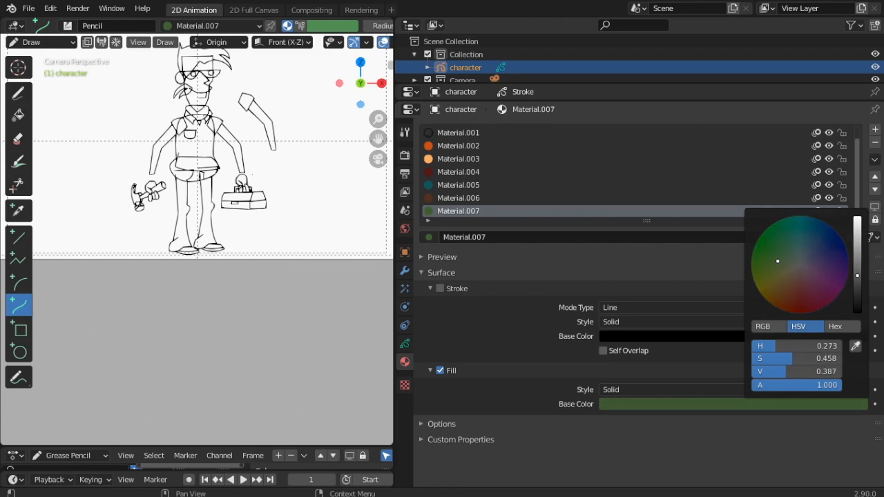
{"action": "left_click_drag", "start_coordinate": [777, 261], "coordinate": [793, 258]}
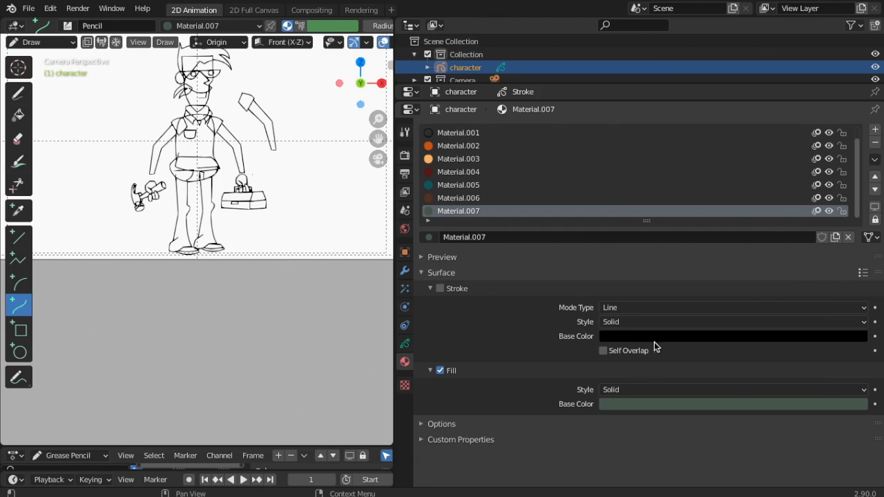
{"action": "left_click", "coordinate": [876, 132]}
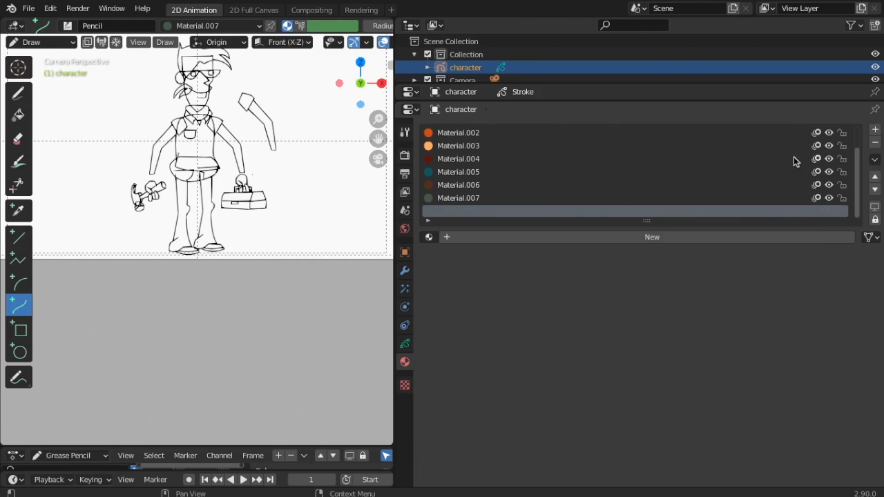
Create fill-only Material.008 with a light grey fill, then save 2d Character.blend
{"action": "left_click", "coordinate": [651, 238]}
{"action": "left_click", "coordinate": [442, 289]}
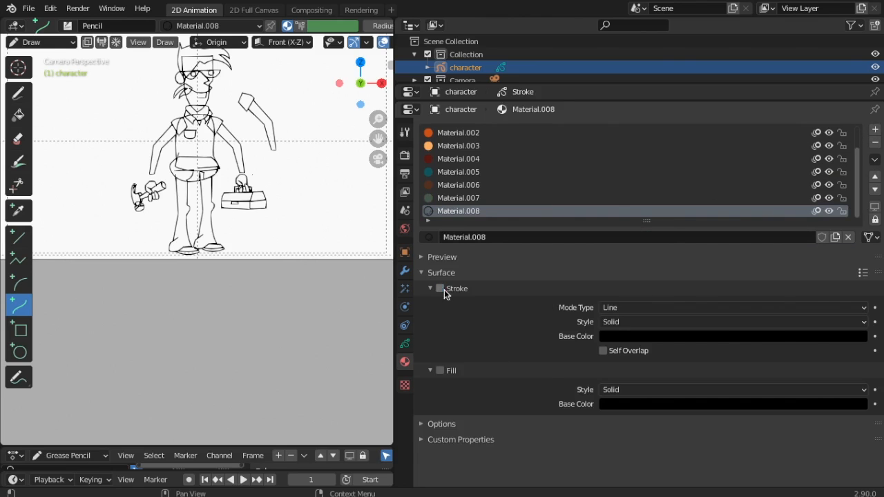
{"action": "left_click", "coordinate": [440, 371]}
{"action": "left_click", "coordinate": [771, 404]}
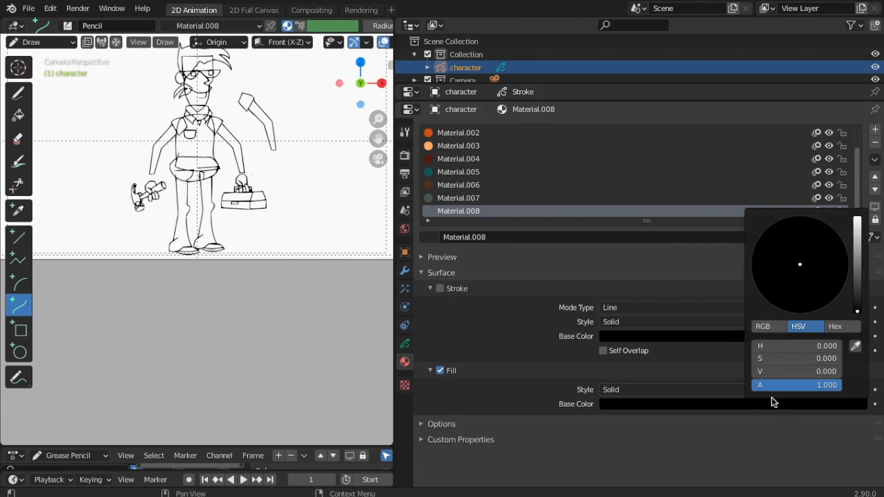
{"action": "left_click_drag", "start_coordinate": [861, 313], "coordinate": [858, 246]}
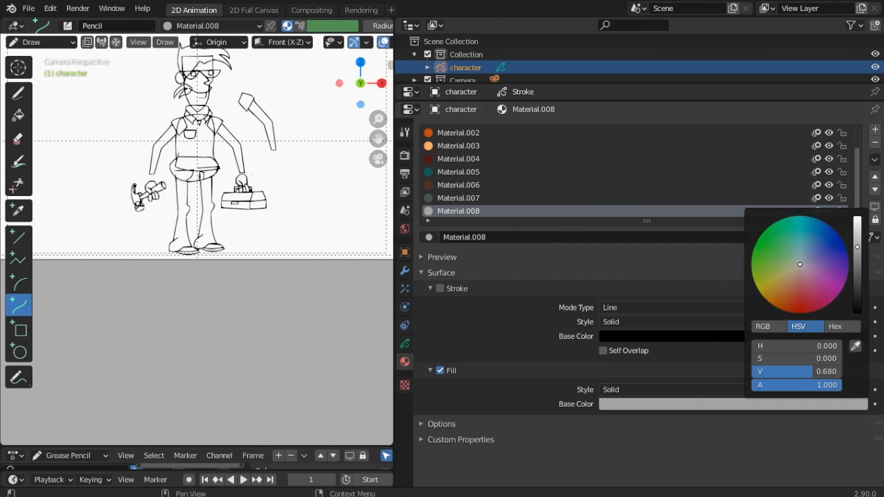
{"action": "left_click", "coordinate": [708, 412]}
{"action": "left_click_drag", "start_coordinate": [858, 249], "coordinate": [859, 259]}
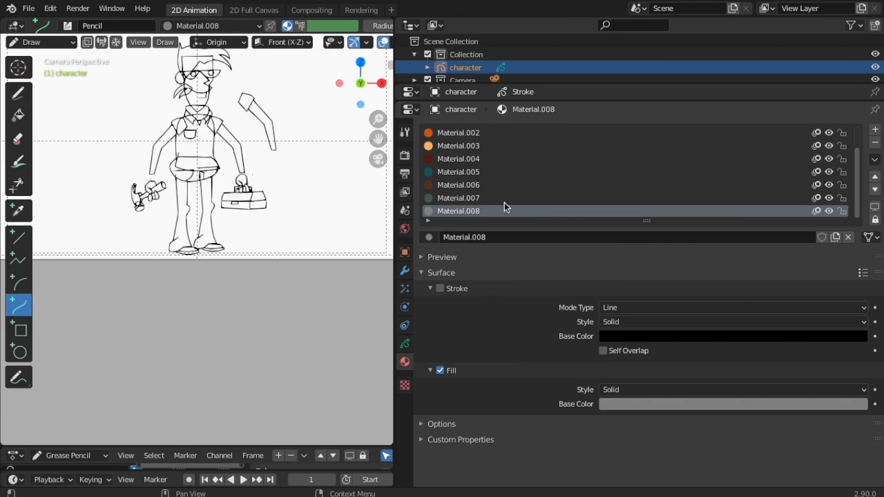
{"action": "left_click", "coordinate": [29, 8]}
{"action": "left_click", "coordinate": [46, 94]}
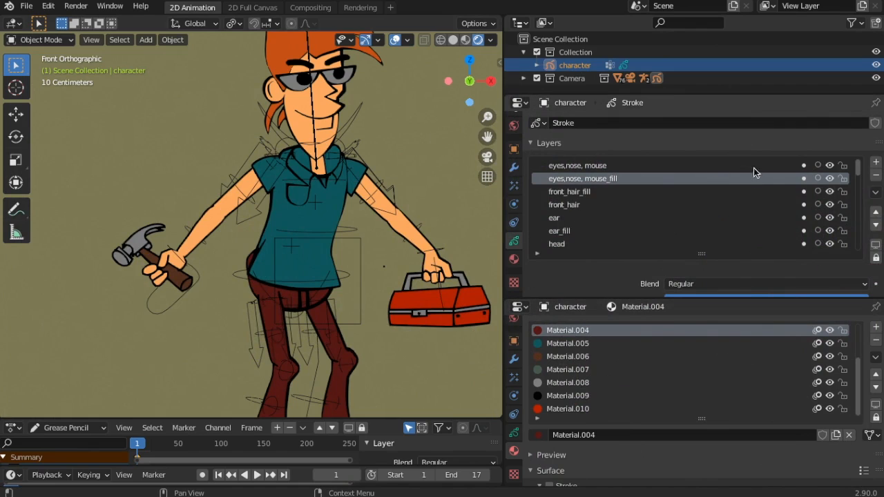
Select and check the eyes, nose, mouth layer, bringing the face and body into view
{"action": "left_click", "coordinate": [598, 167]}
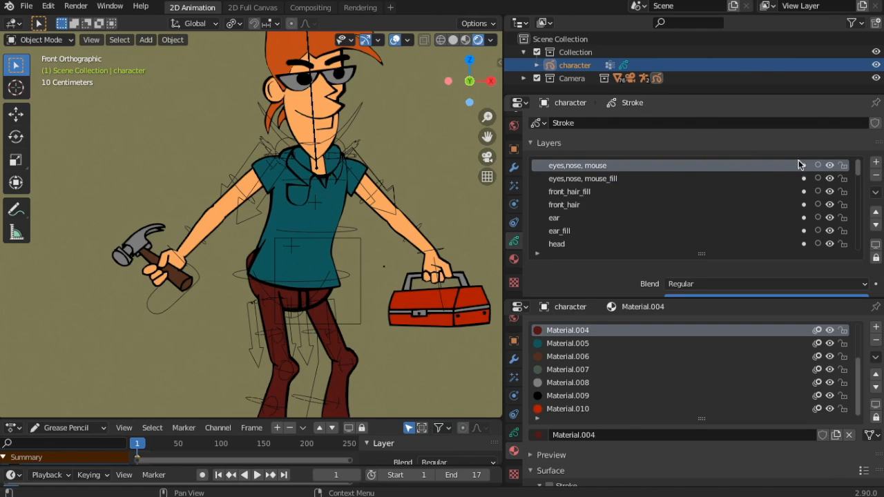
{"action": "left_click", "coordinate": [830, 166]}
{"action": "left_click", "coordinate": [830, 165]}
{"action": "scroll", "coordinate": [331, 190], "scroll_direction": "up", "scroll_amount": 1}
{"action": "middle_click_drag", "start_coordinate": [331, 189], "coordinate": [292, 271], "text": "shift"}
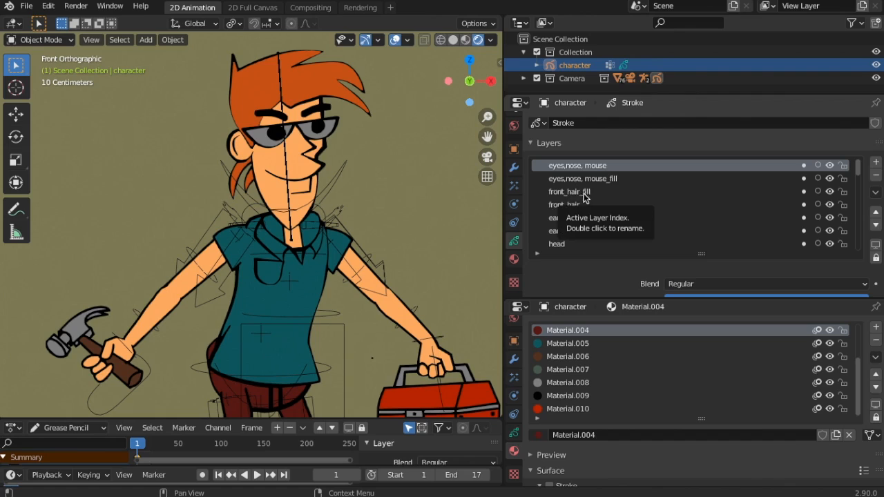
Move the front_hair outline layer above front_hair_fill
{"action": "left_click", "coordinate": [831, 205]}
{"action": "left_click", "coordinate": [830, 205]}
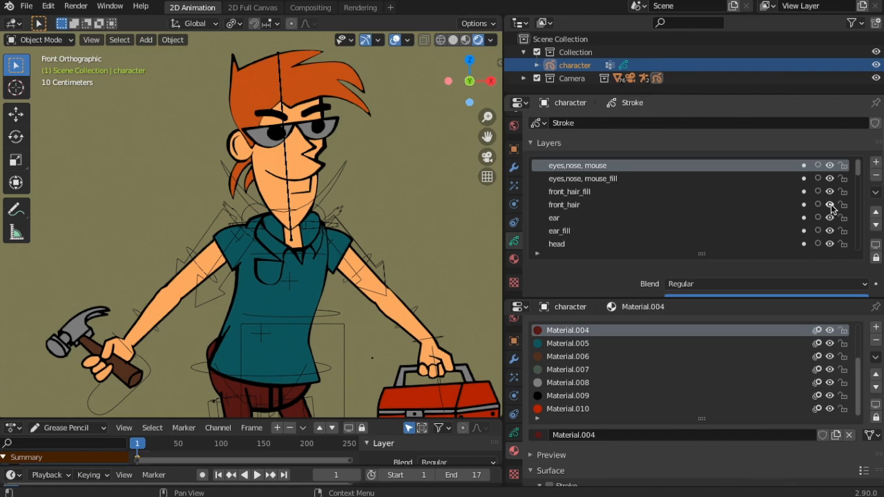
{"action": "left_click", "coordinate": [830, 205]}
{"action": "left_click", "coordinate": [830, 206]}
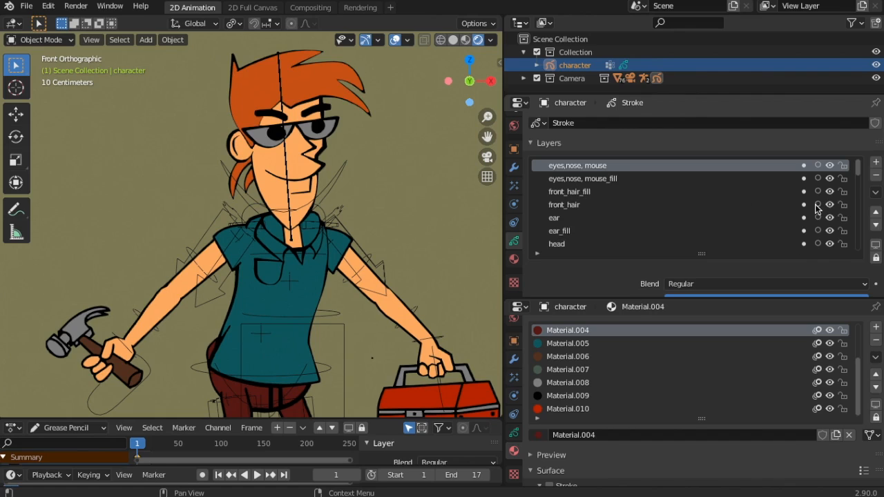
{"action": "left_click", "coordinate": [572, 206]}
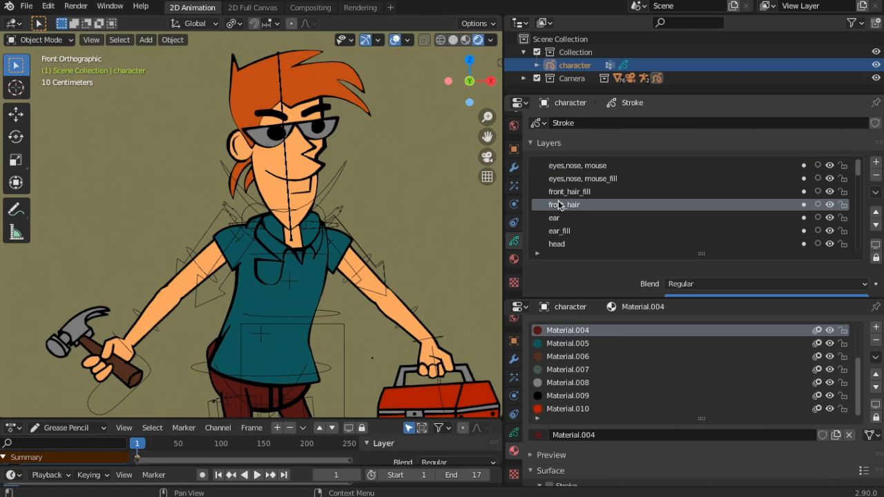
{"action": "left_click", "coordinate": [876, 211]}
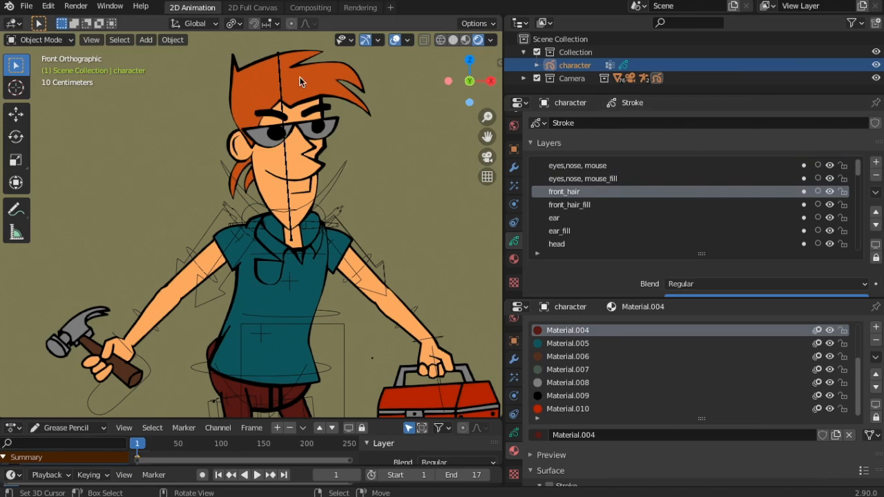
Compare the hair with its fill layer toggled, then hide the ear outline layer
{"action": "left_click", "coordinate": [831, 205]}
{"action": "left_click", "coordinate": [831, 206]}
{"action": "left_click", "coordinate": [831, 205]}
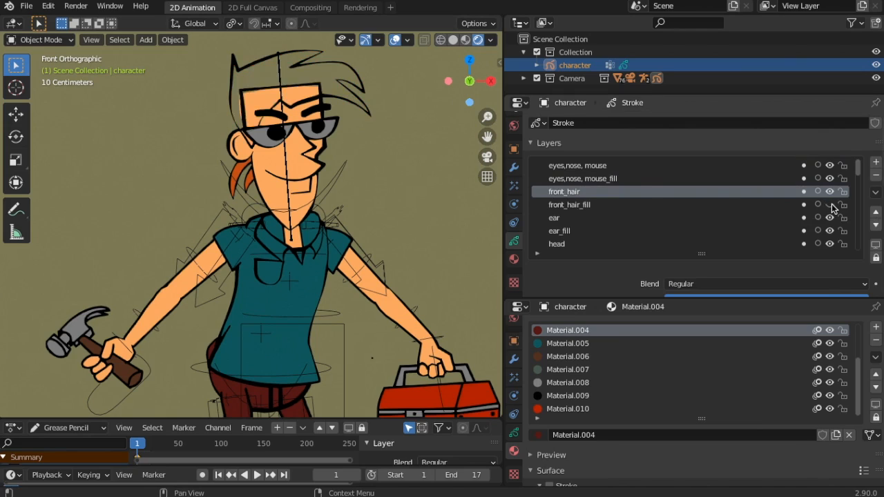
{"action": "left_click", "coordinate": [831, 205]}
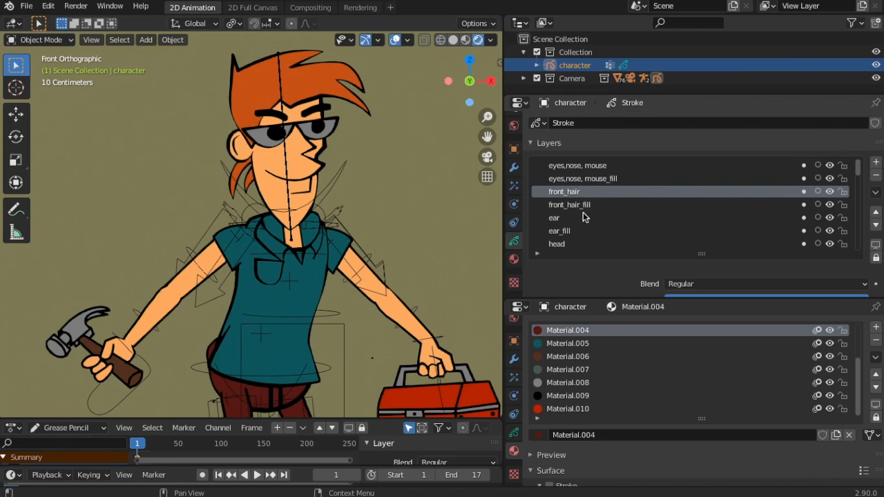
{"action": "left_click", "coordinate": [830, 205]}
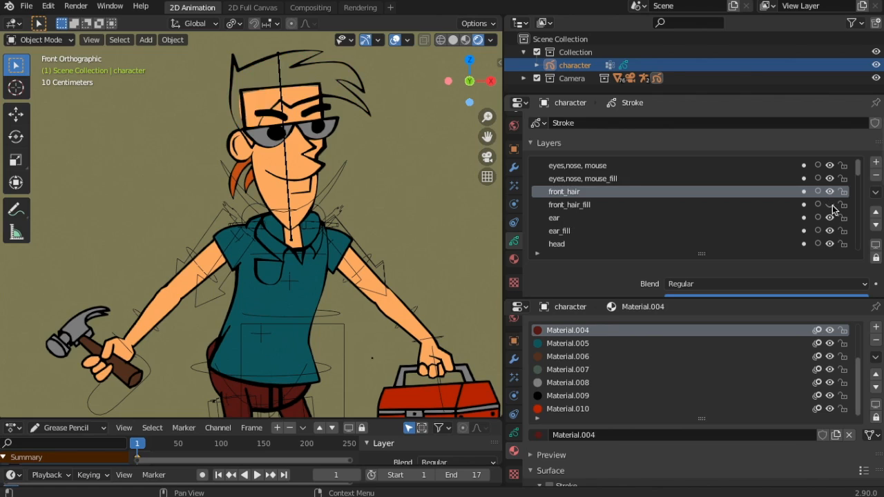
{"action": "left_click", "coordinate": [831, 205]}
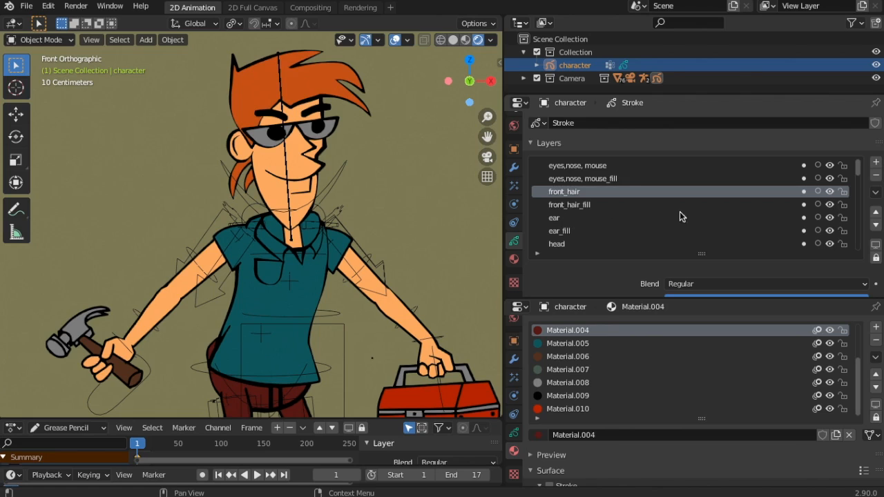
{"action": "left_click", "coordinate": [830, 218]}
{"action": "left_click", "coordinate": [830, 217]}
{"action": "left_click", "coordinate": [830, 217]}
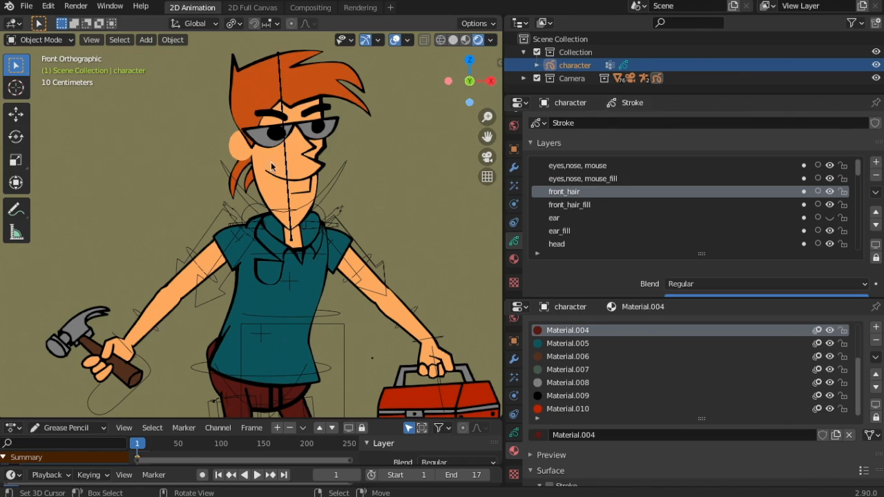
Unhide the ear outline layer and check ear_fill, leaving both visible
{"action": "scroll", "coordinate": [224, 172], "scroll_direction": "up", "scroll_amount": 5}
{"action": "scroll", "coordinate": [243, 159], "scroll_direction": "down", "scroll_amount": 2}
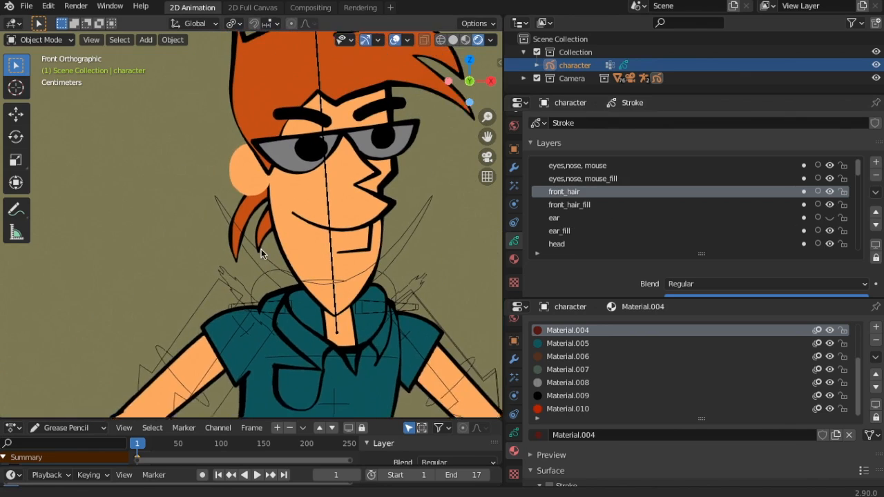
{"action": "scroll", "coordinate": [234, 195], "scroll_direction": "up", "scroll_amount": 1}
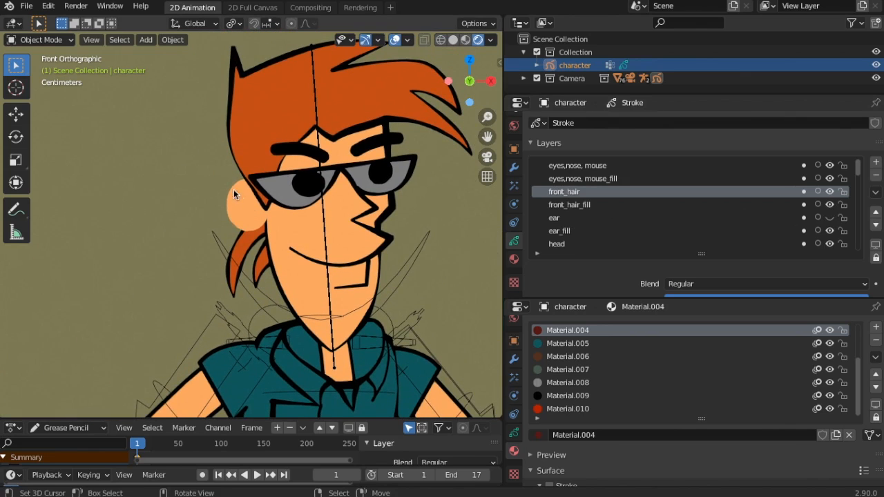
{"action": "left_click", "coordinate": [830, 217]}
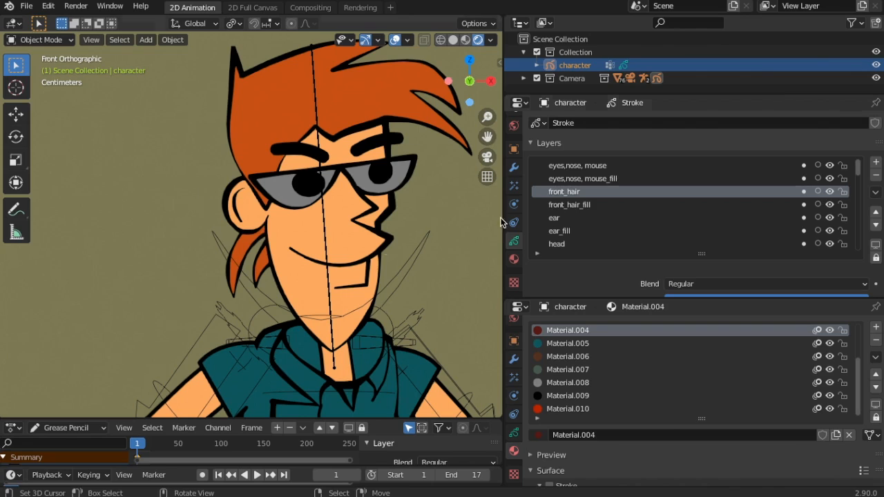
{"action": "left_click", "coordinate": [830, 231]}
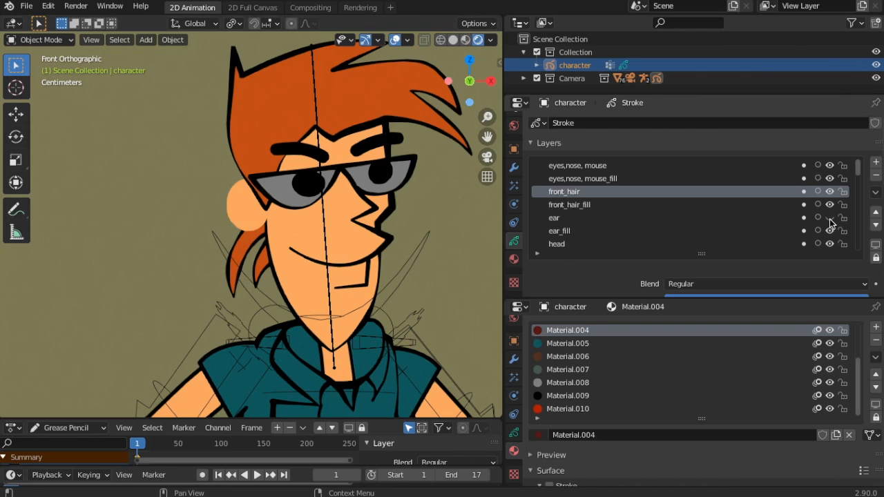
{"action": "left_click", "coordinate": [830, 230]}
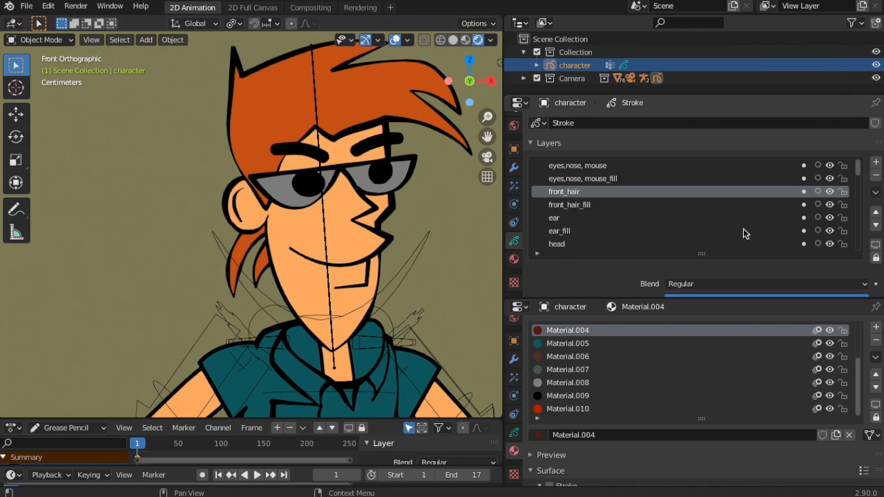
{"action": "left_click", "coordinate": [829, 231]}
{"action": "left_click", "coordinate": [830, 231]}
{"action": "left_click", "coordinate": [830, 231]}
{"action": "left_click", "coordinate": [829, 231]}
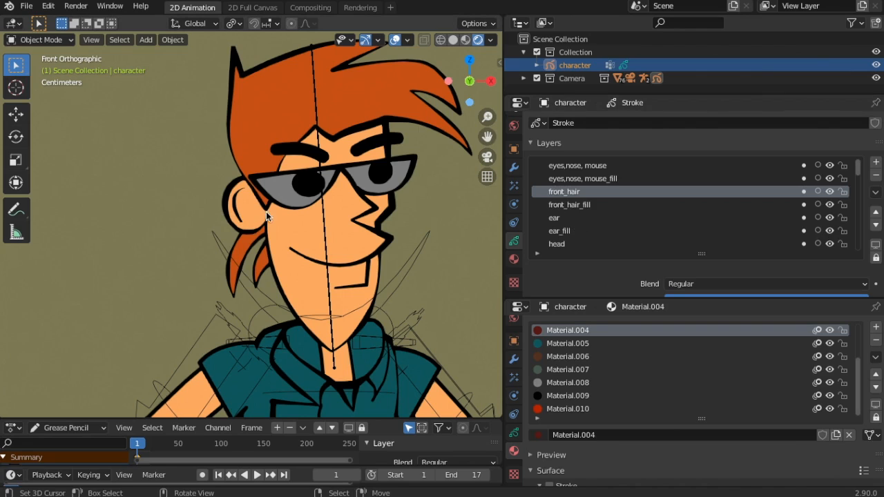
Zoom in and out to inspect the finished, fully coloured handyman
{"action": "scroll", "coordinate": [593, 360], "scroll_direction": "up", "scroll_amount": 4}
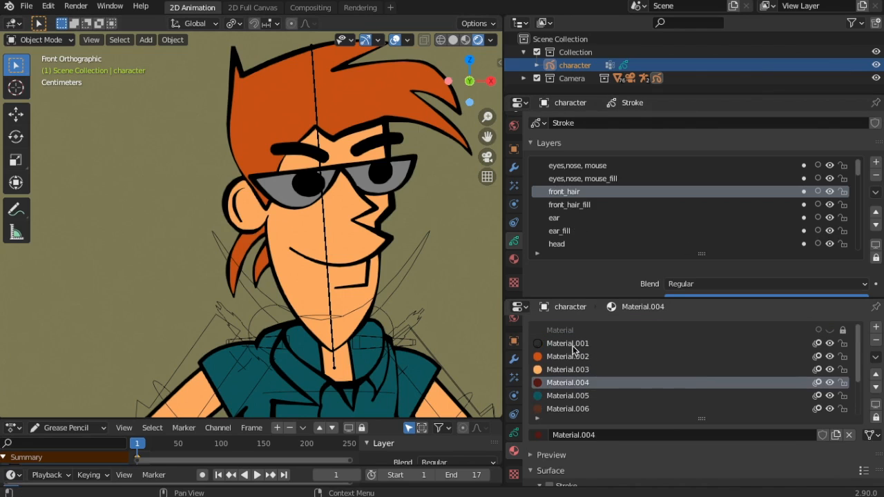
{"action": "scroll", "coordinate": [567, 380], "scroll_direction": "down", "scroll_amount": 4}
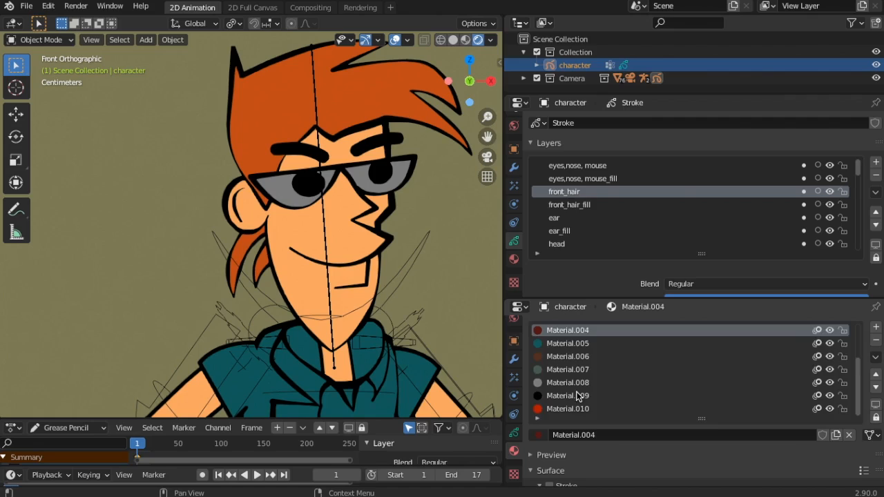
{"action": "scroll", "coordinate": [578, 396], "scroll_direction": "up", "scroll_amount": 4}
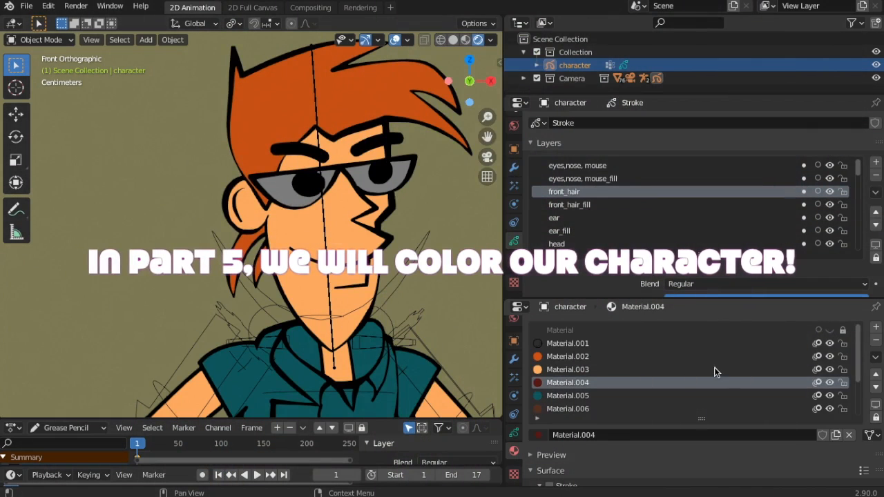
{"action": "scroll", "coordinate": [714, 373], "scroll_direction": "down", "scroll_amount": 4}
{"action": "scroll", "coordinate": [660, 209], "scroll_direction": "down", "scroll_amount": 1}
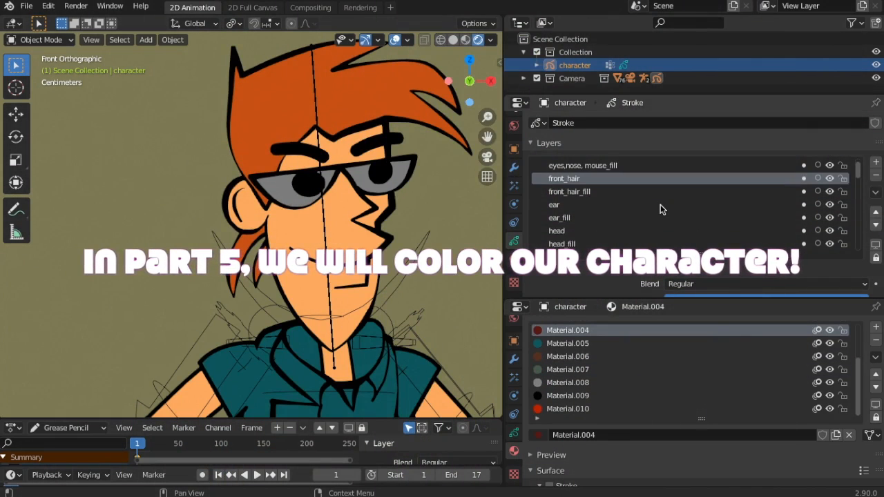
{"action": "scroll", "coordinate": [661, 206], "scroll_direction": "down", "scroll_amount": 10}
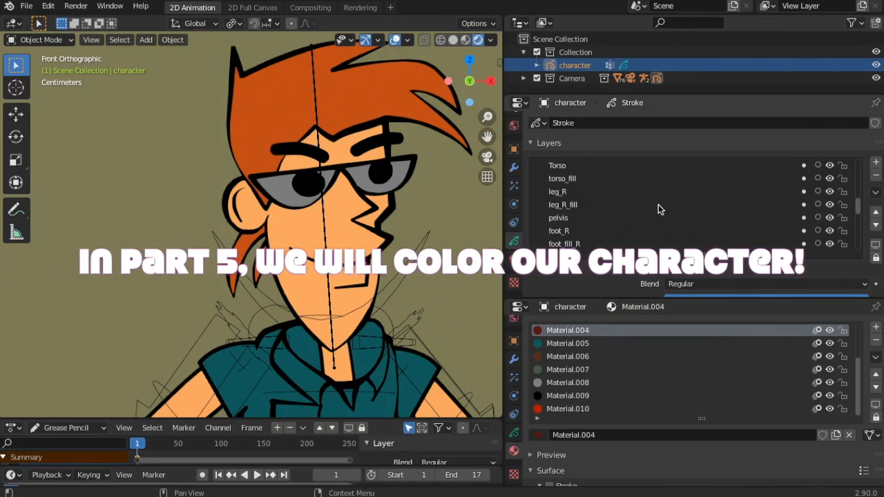
{"action": "scroll", "coordinate": [659, 204], "scroll_direction": "down", "scroll_amount": 12}
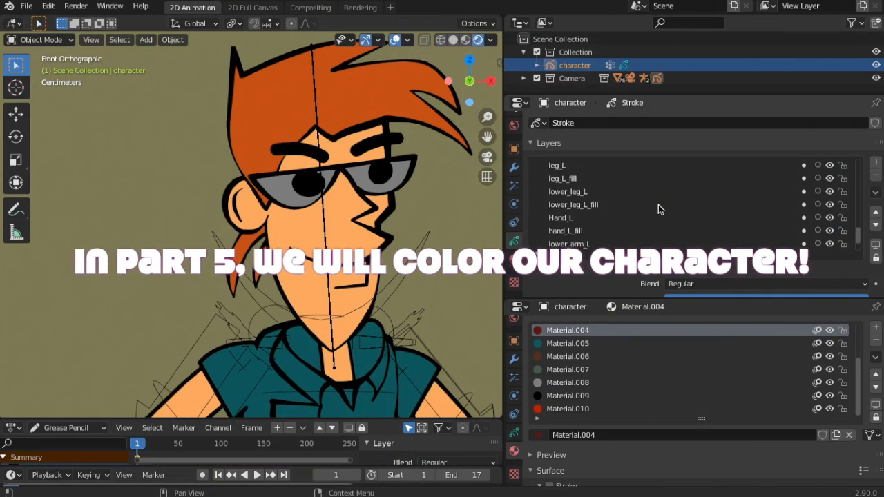
{"action": "scroll", "coordinate": [658, 205], "scroll_direction": "down", "scroll_amount": 3}
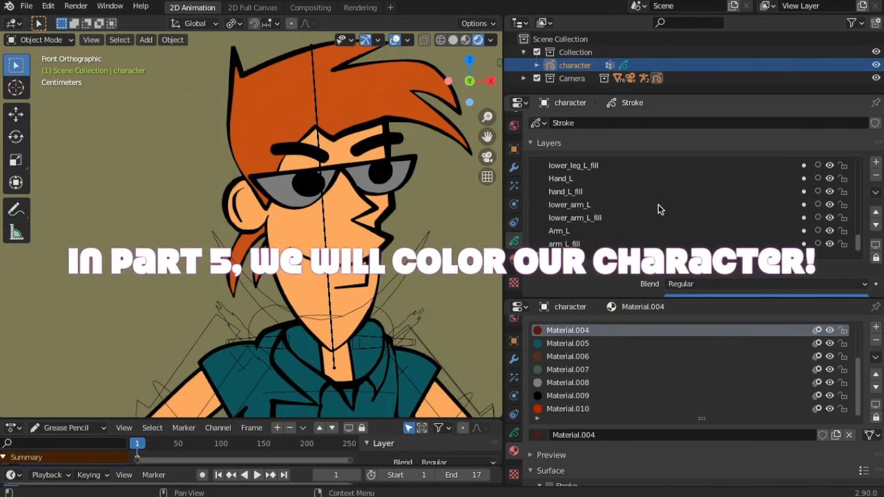